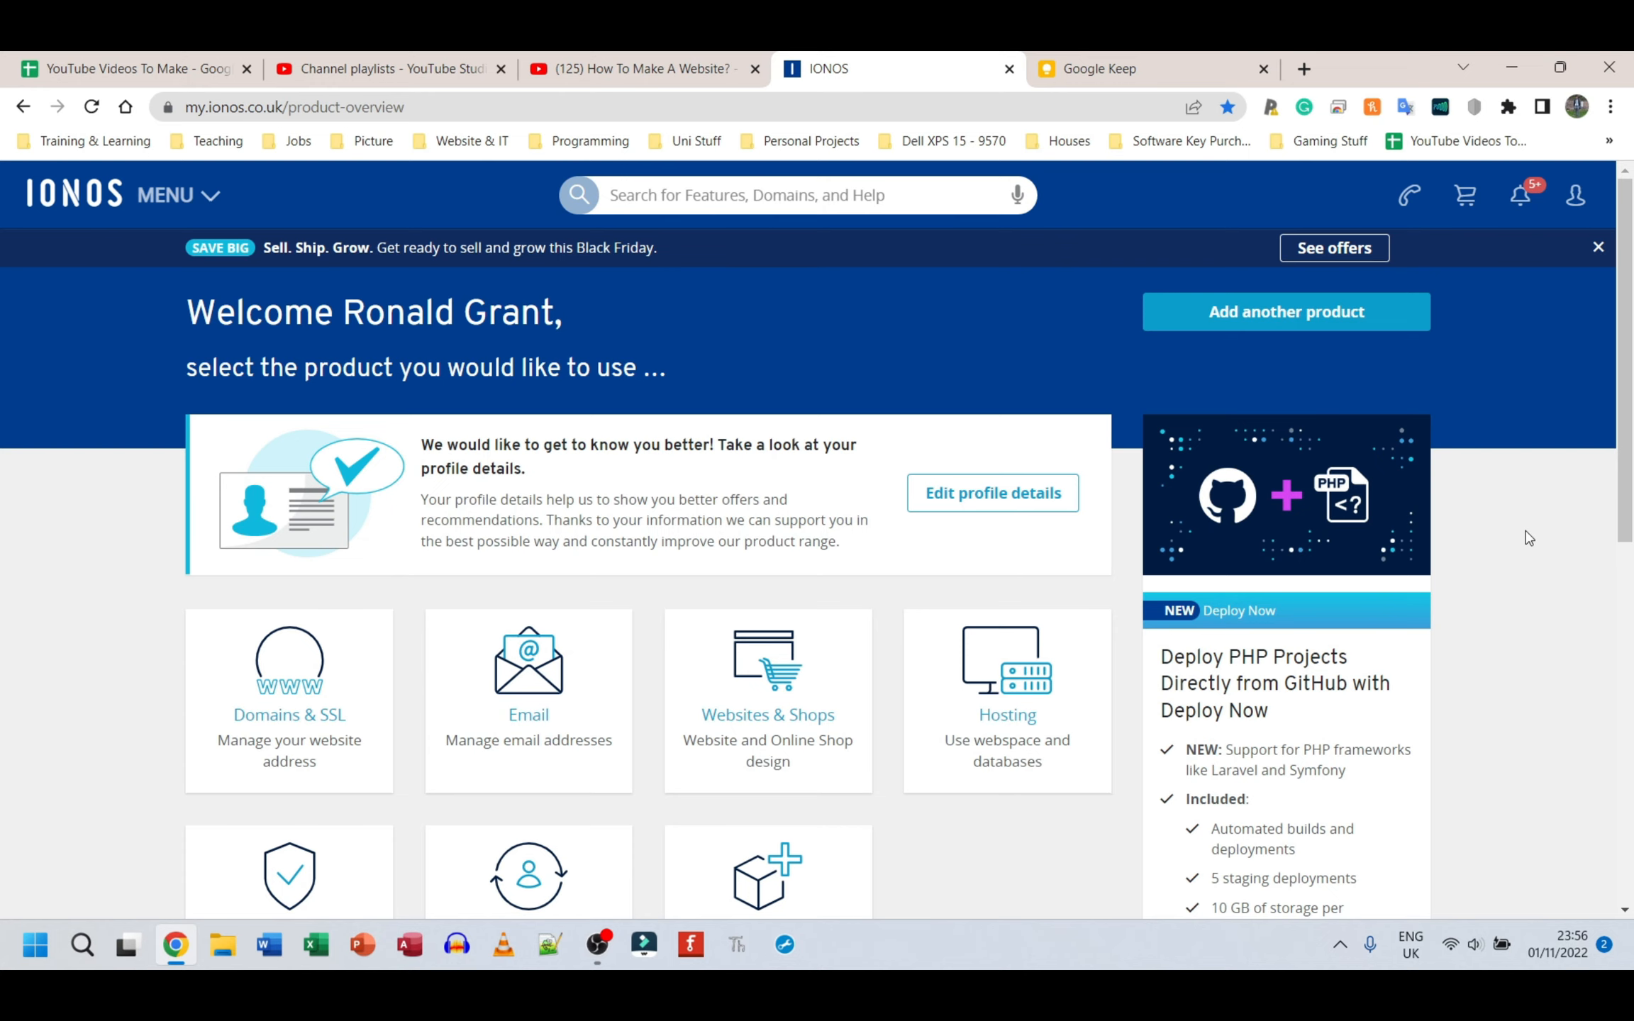
Step: Open the Domains & SSL area and start creating a website for the domain ronstechhub.com
click(281, 721)
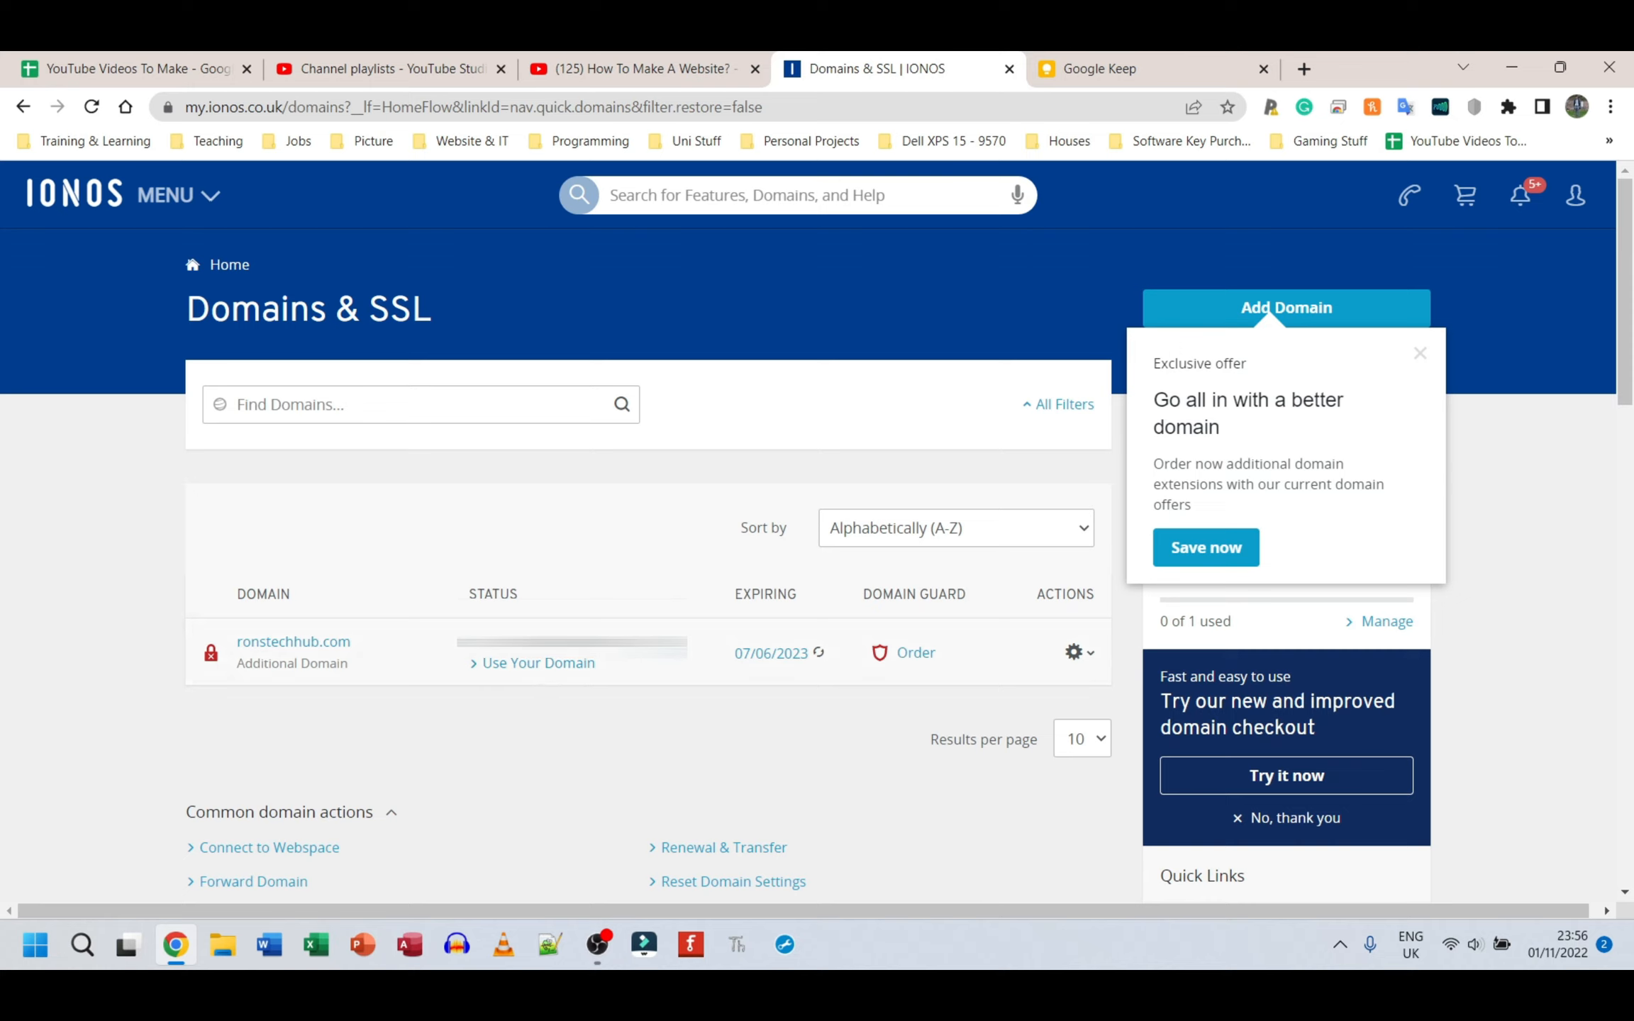
click(531, 677)
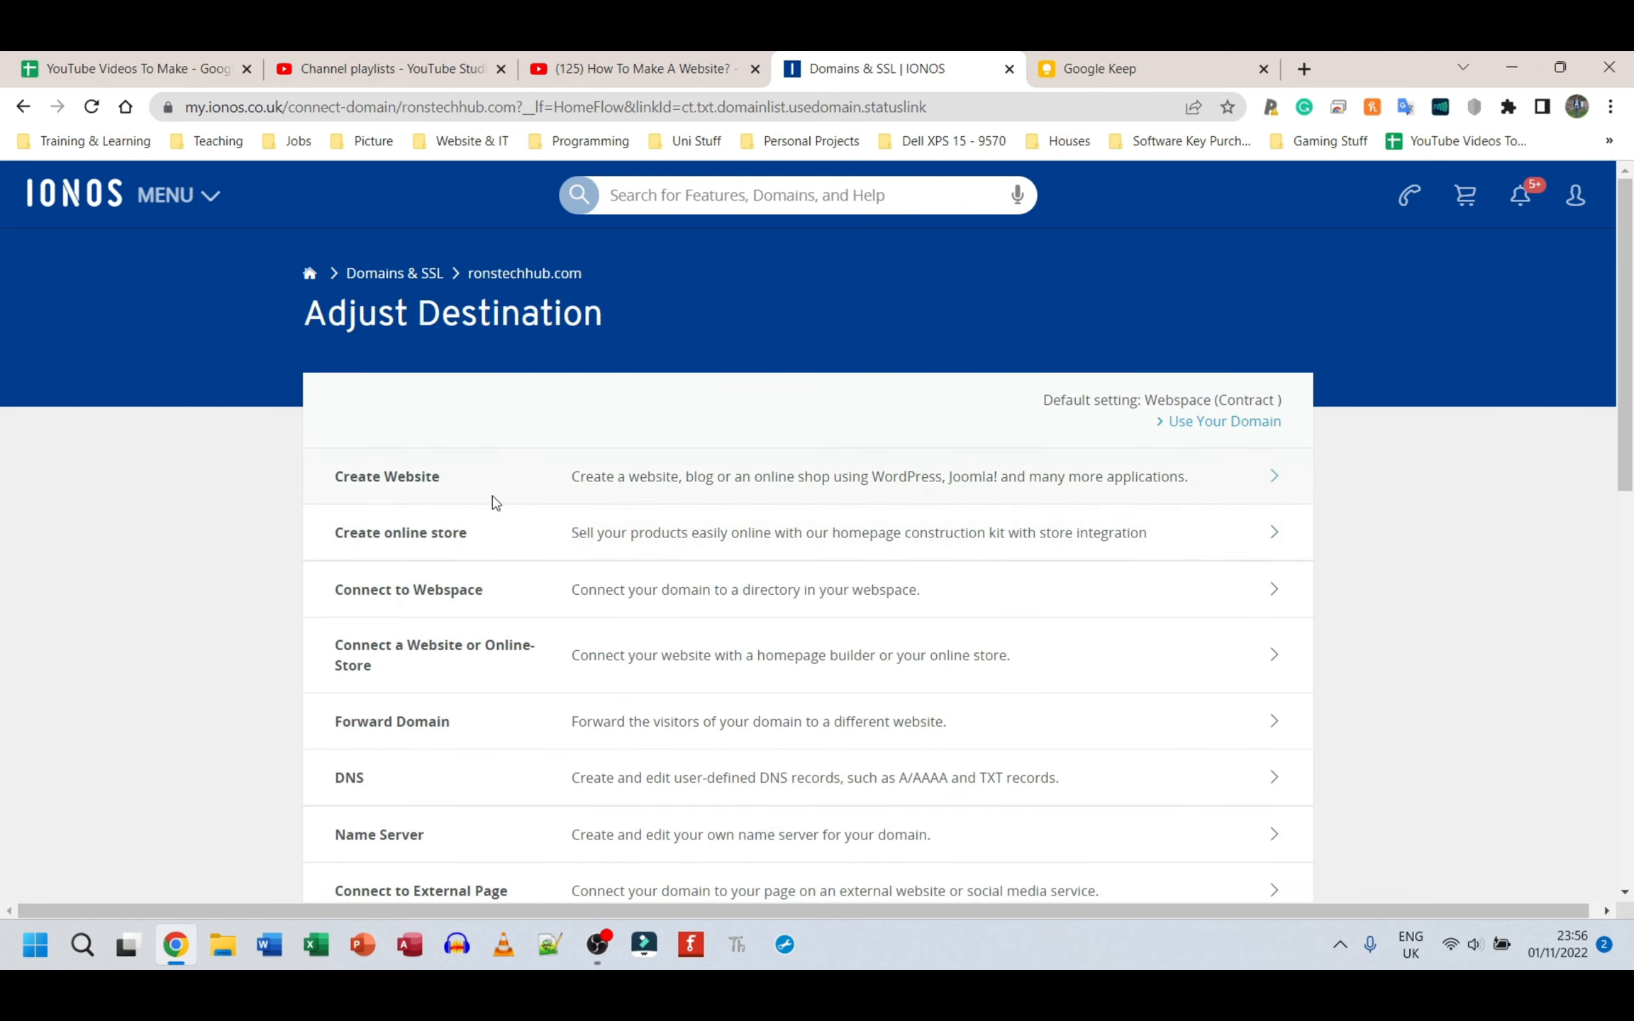
click(501, 500)
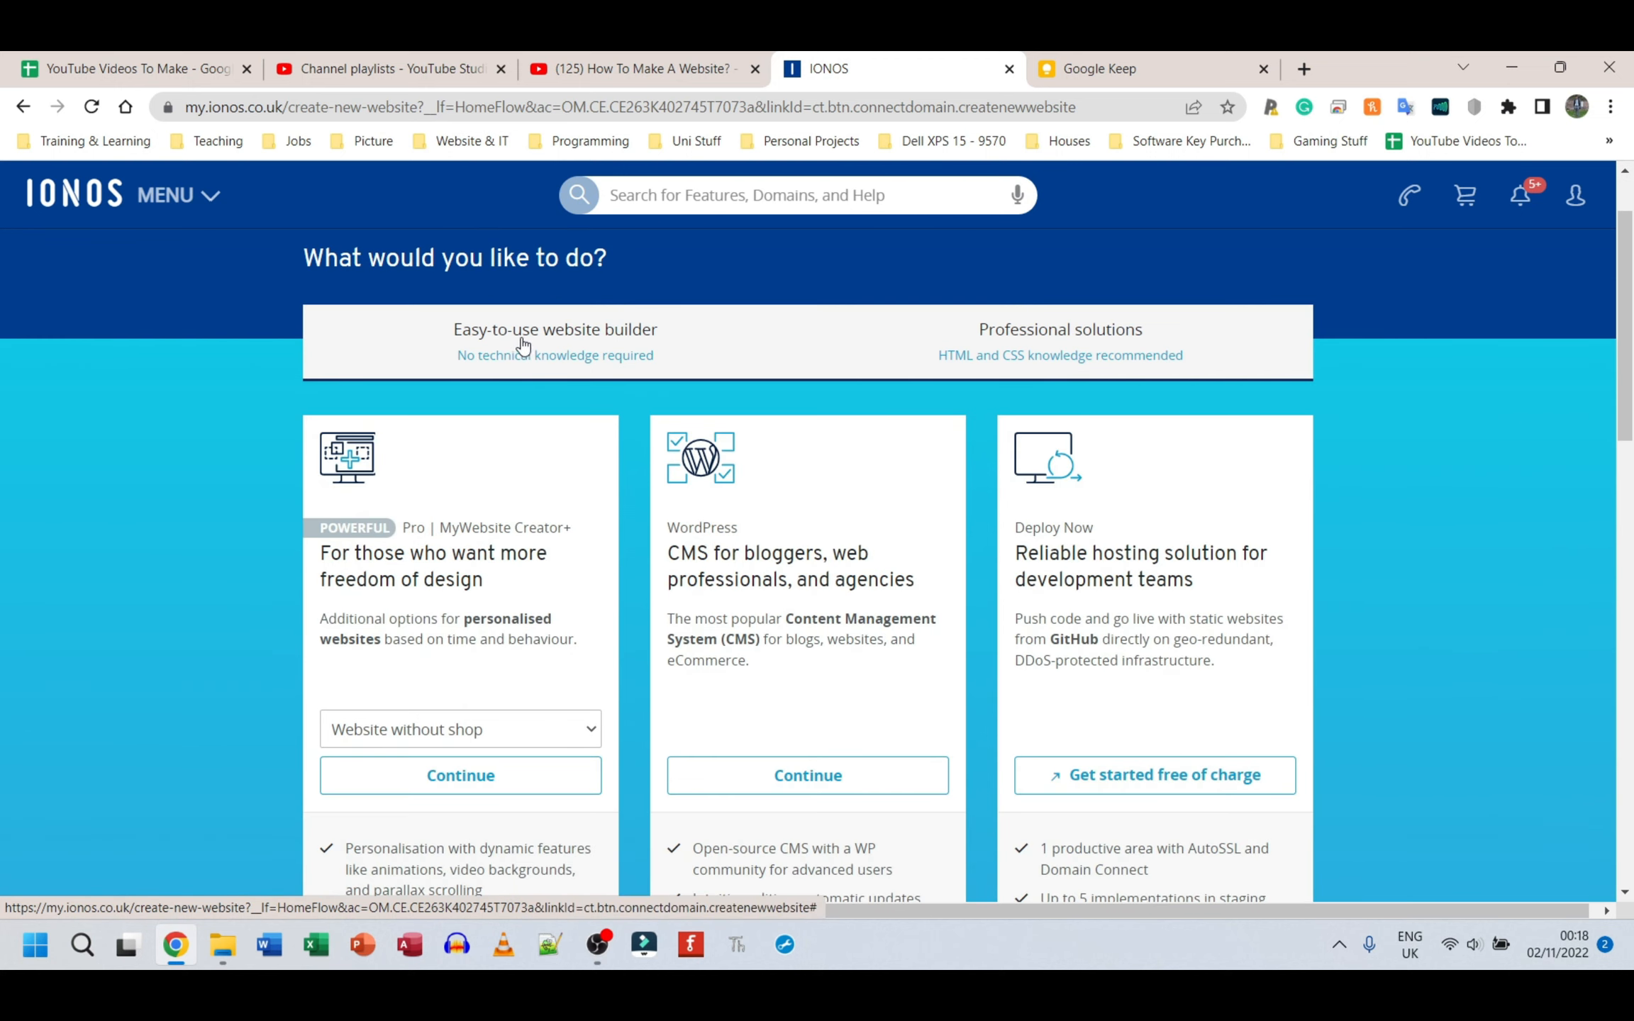
Step: Compare the website builder options with the professional solutions and continue with WordPress
click(554, 347)
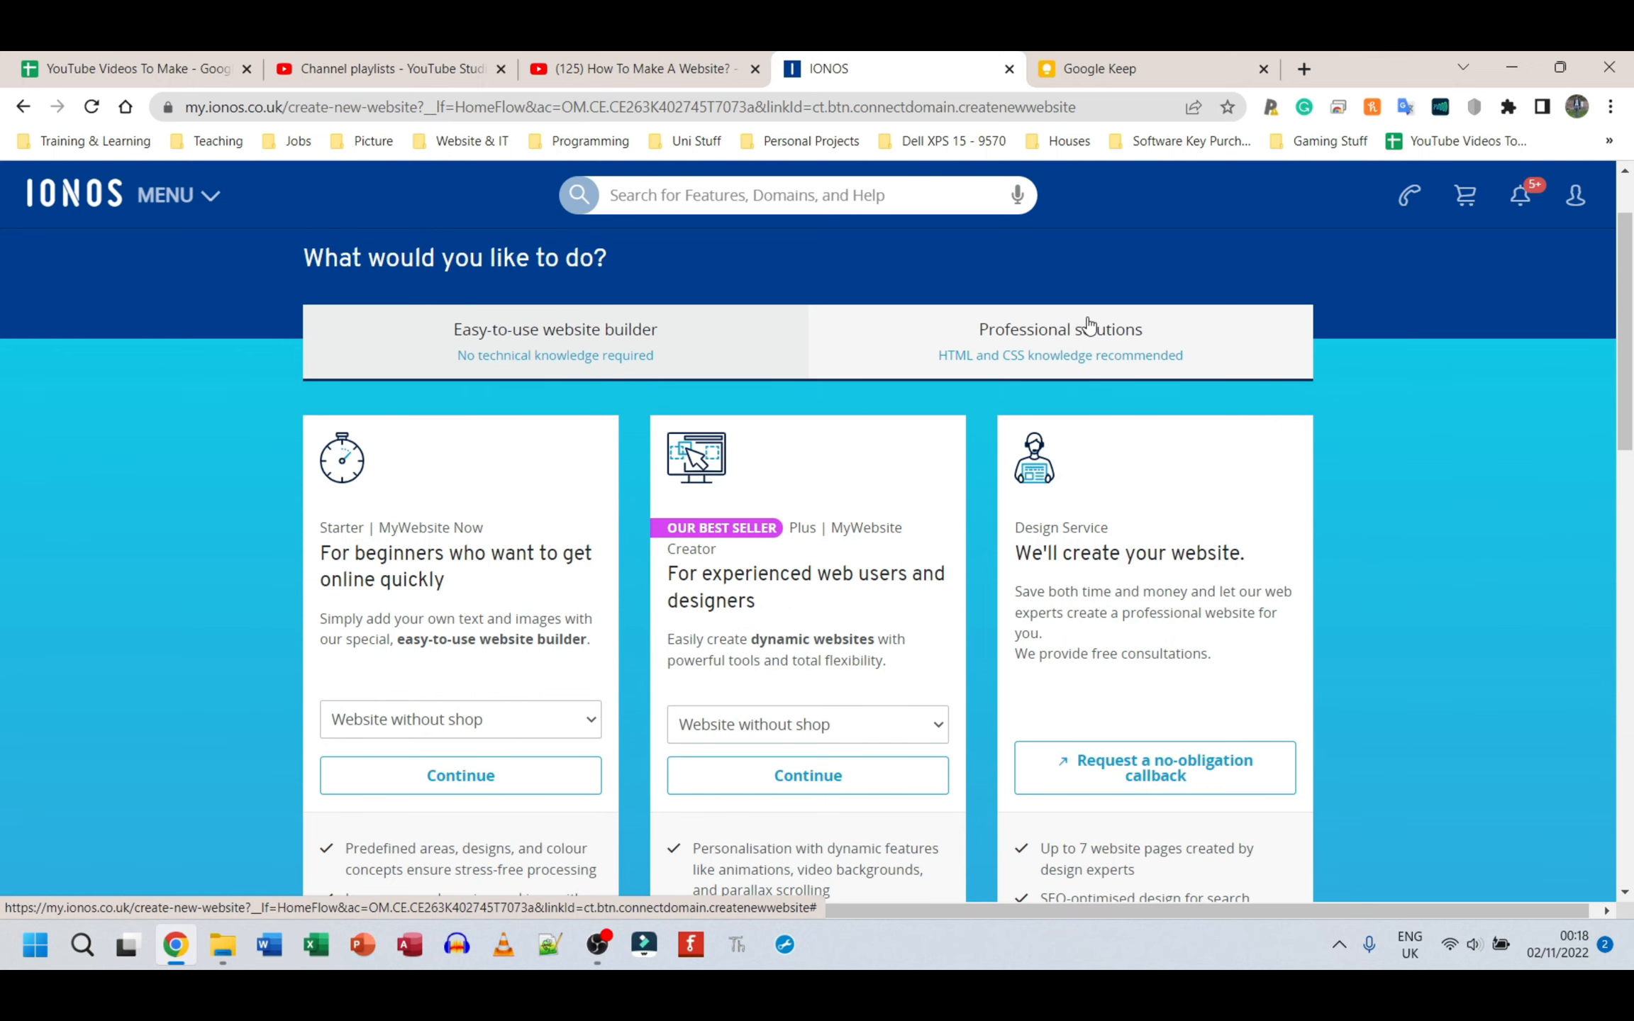
click(1053, 343)
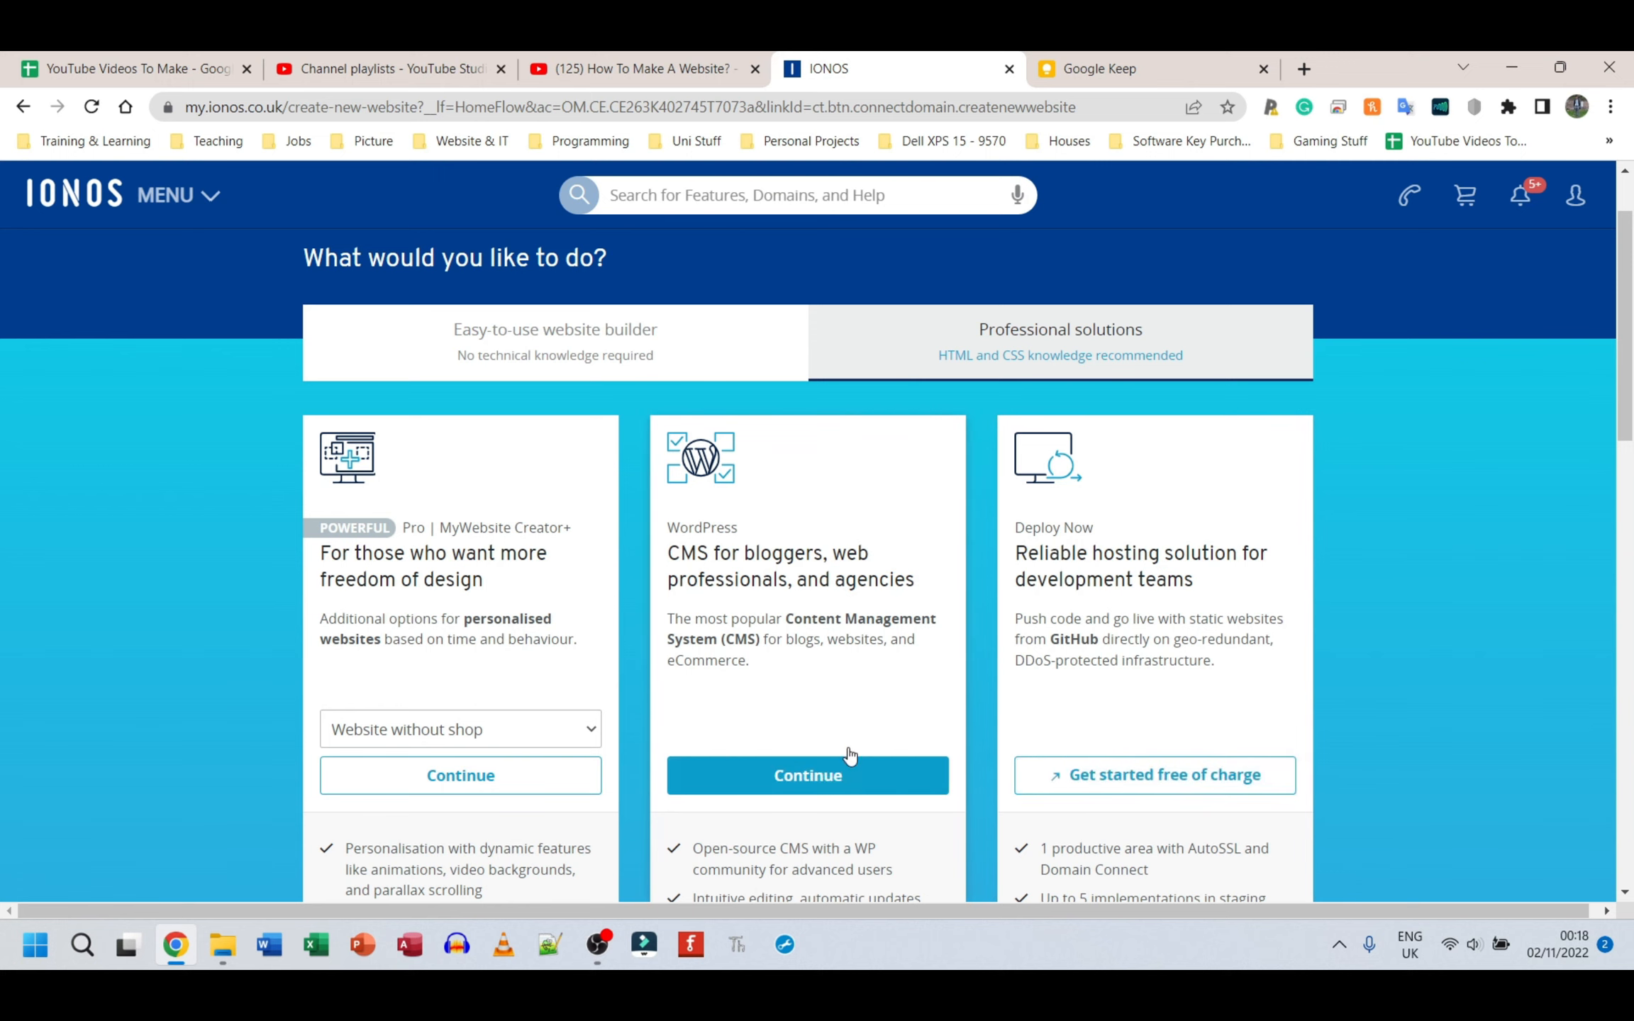
click(808, 773)
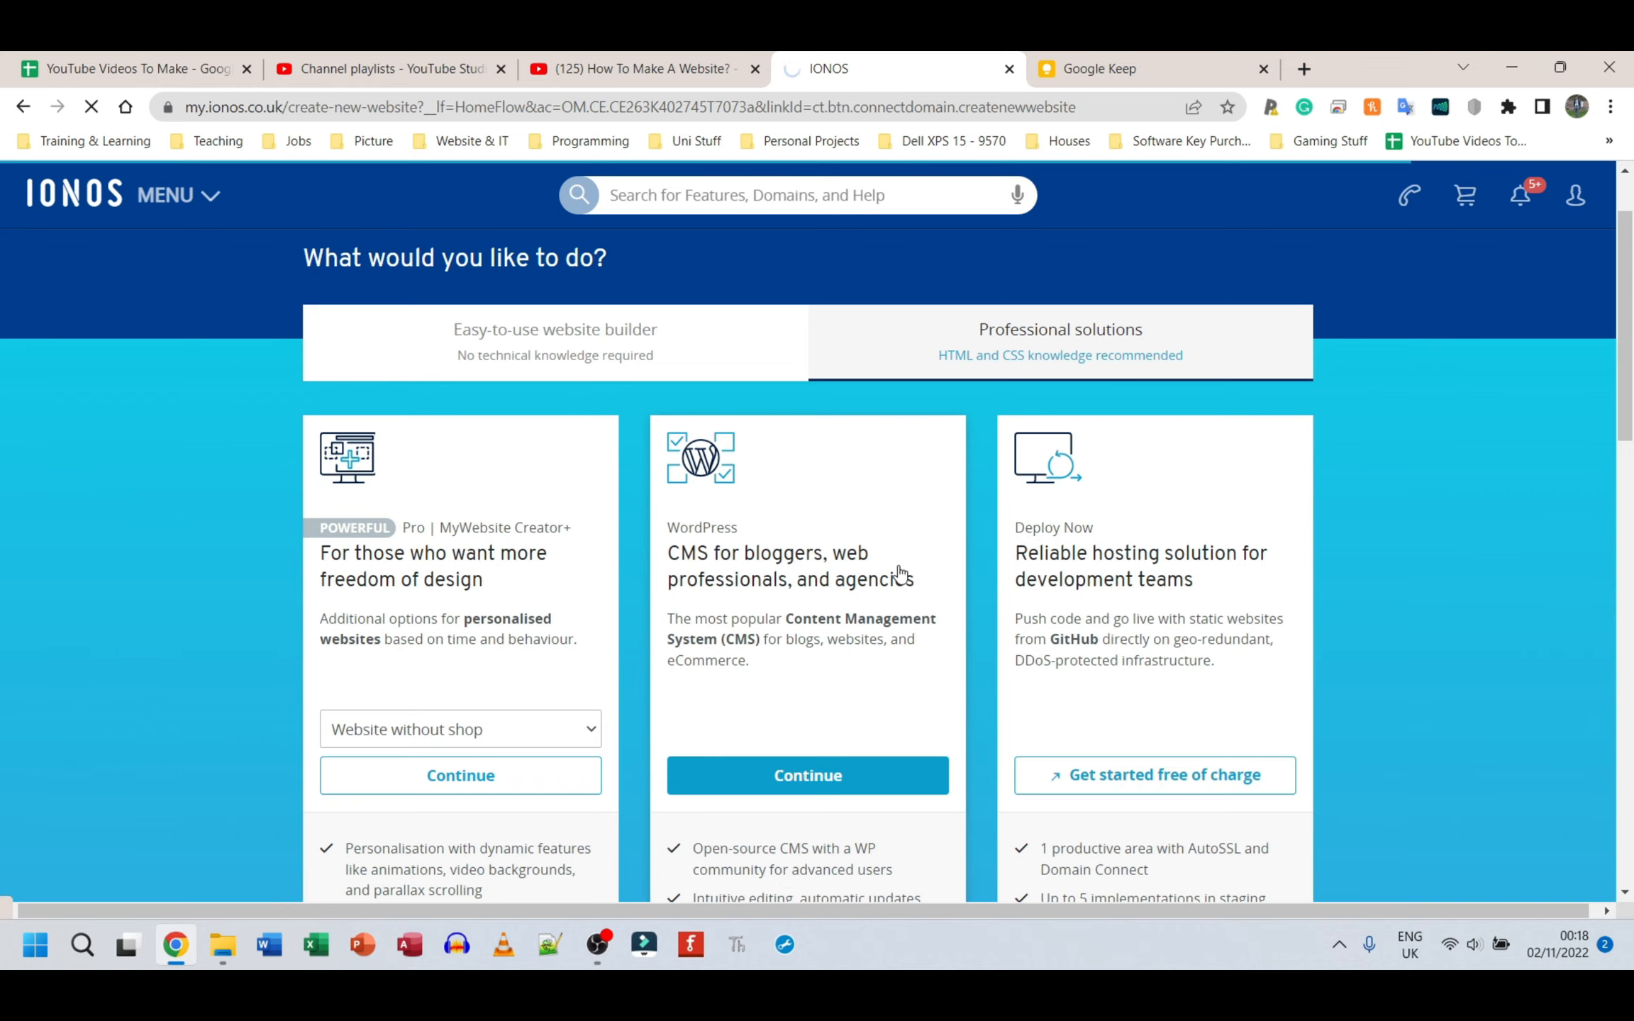
Step: Search the web for "install wordpress hostgator" in a separate tab and return to the WordPress installation
key(ctrl+t)
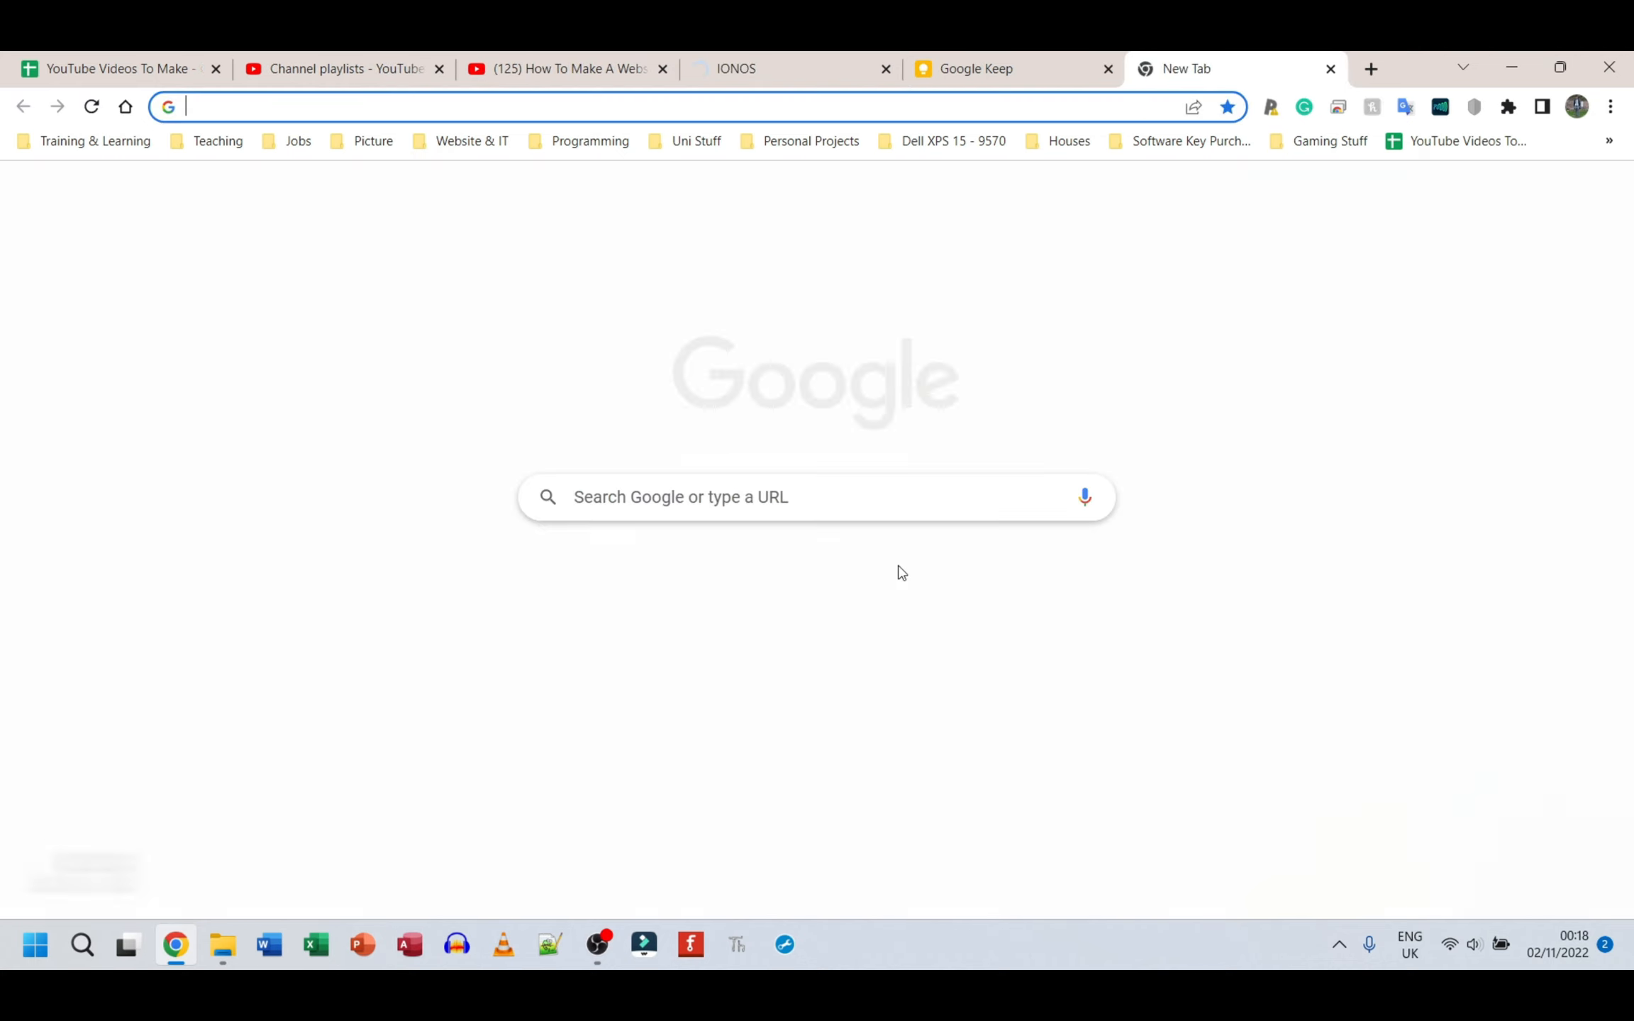
text(i)
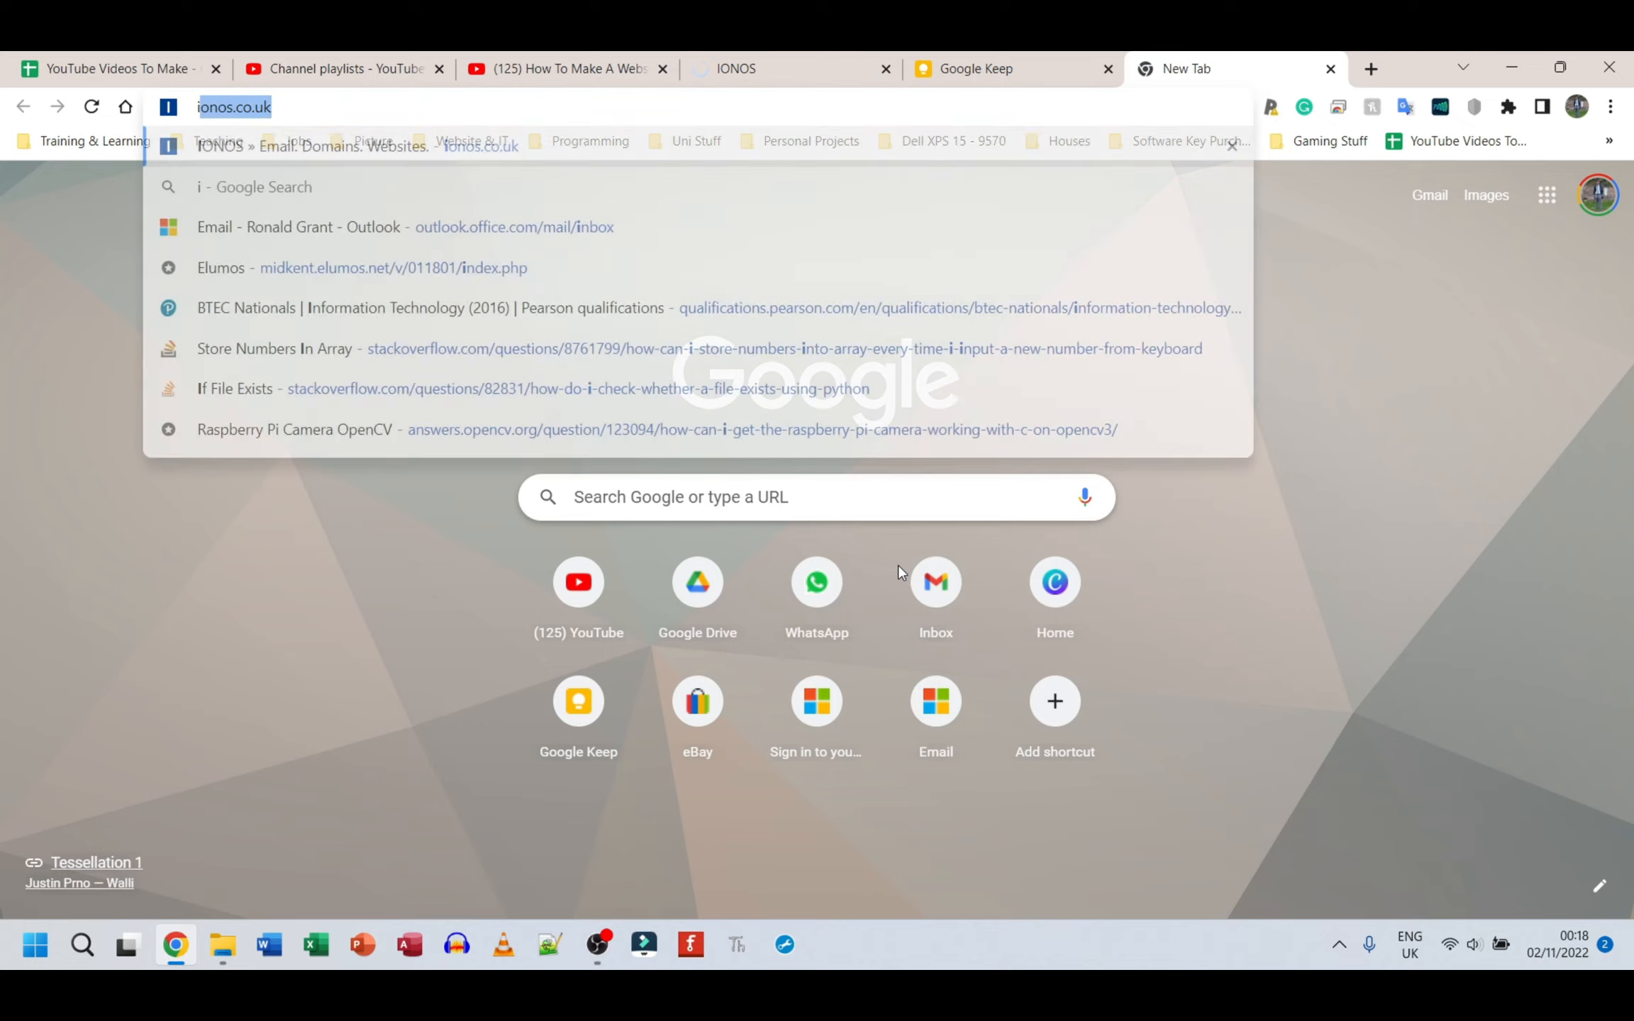
text(nstall wordpress)
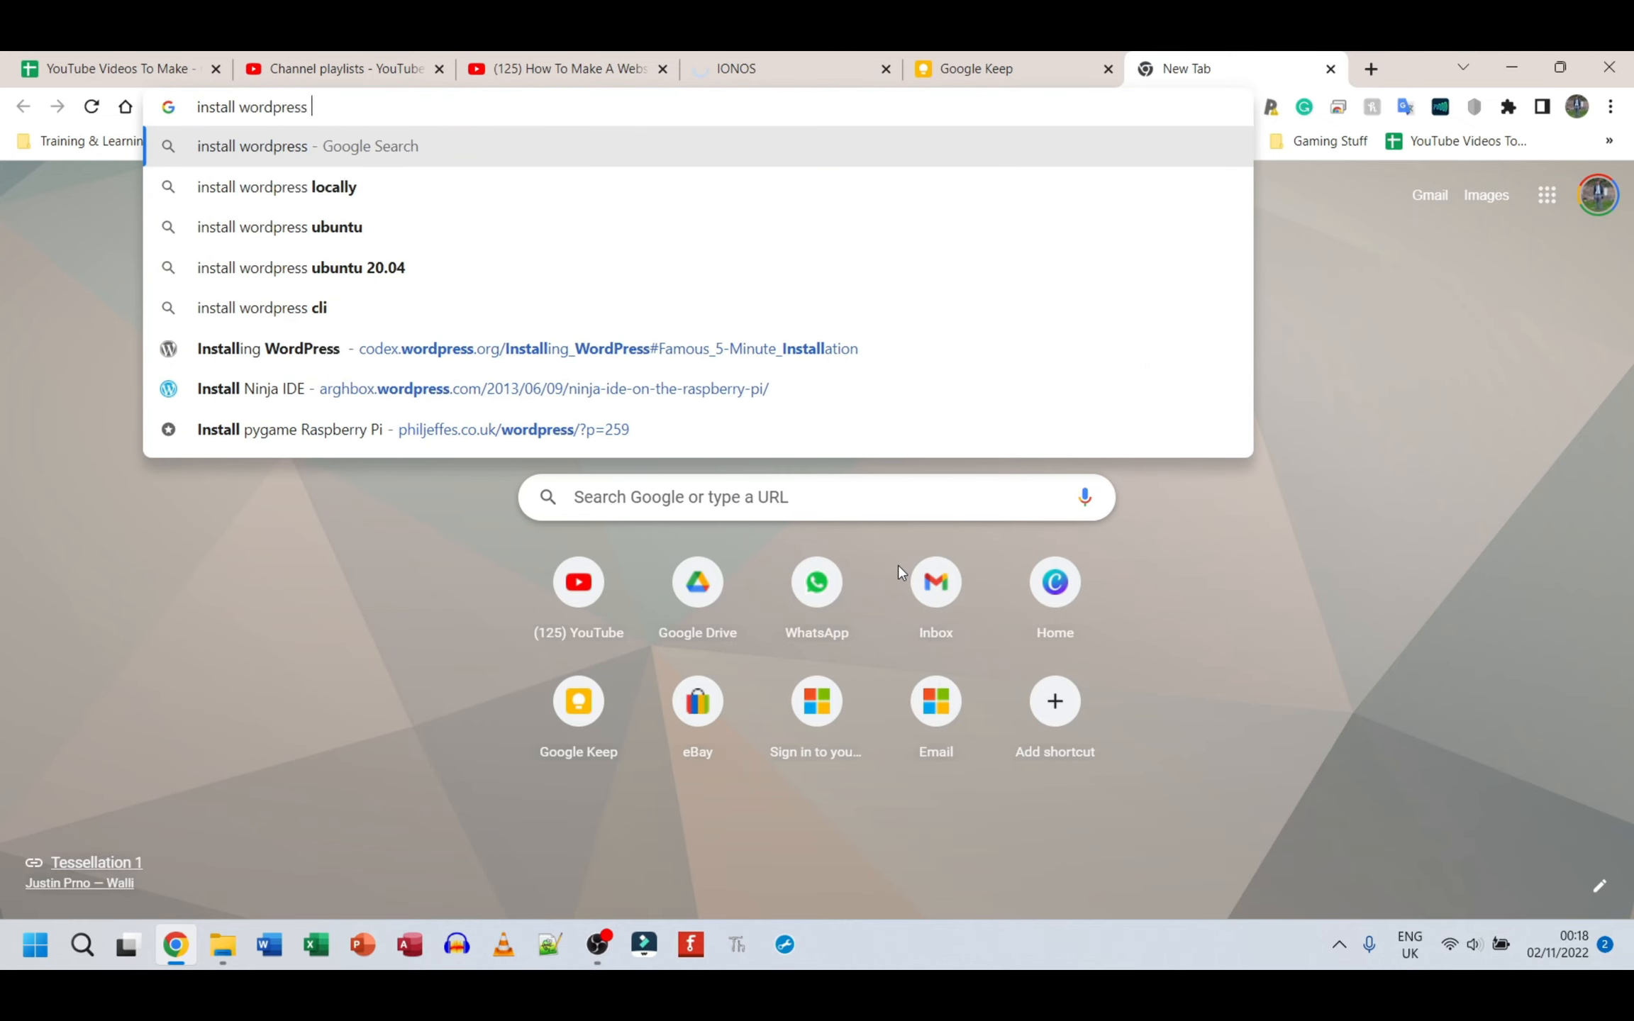
text( hostgator)
key(Return)
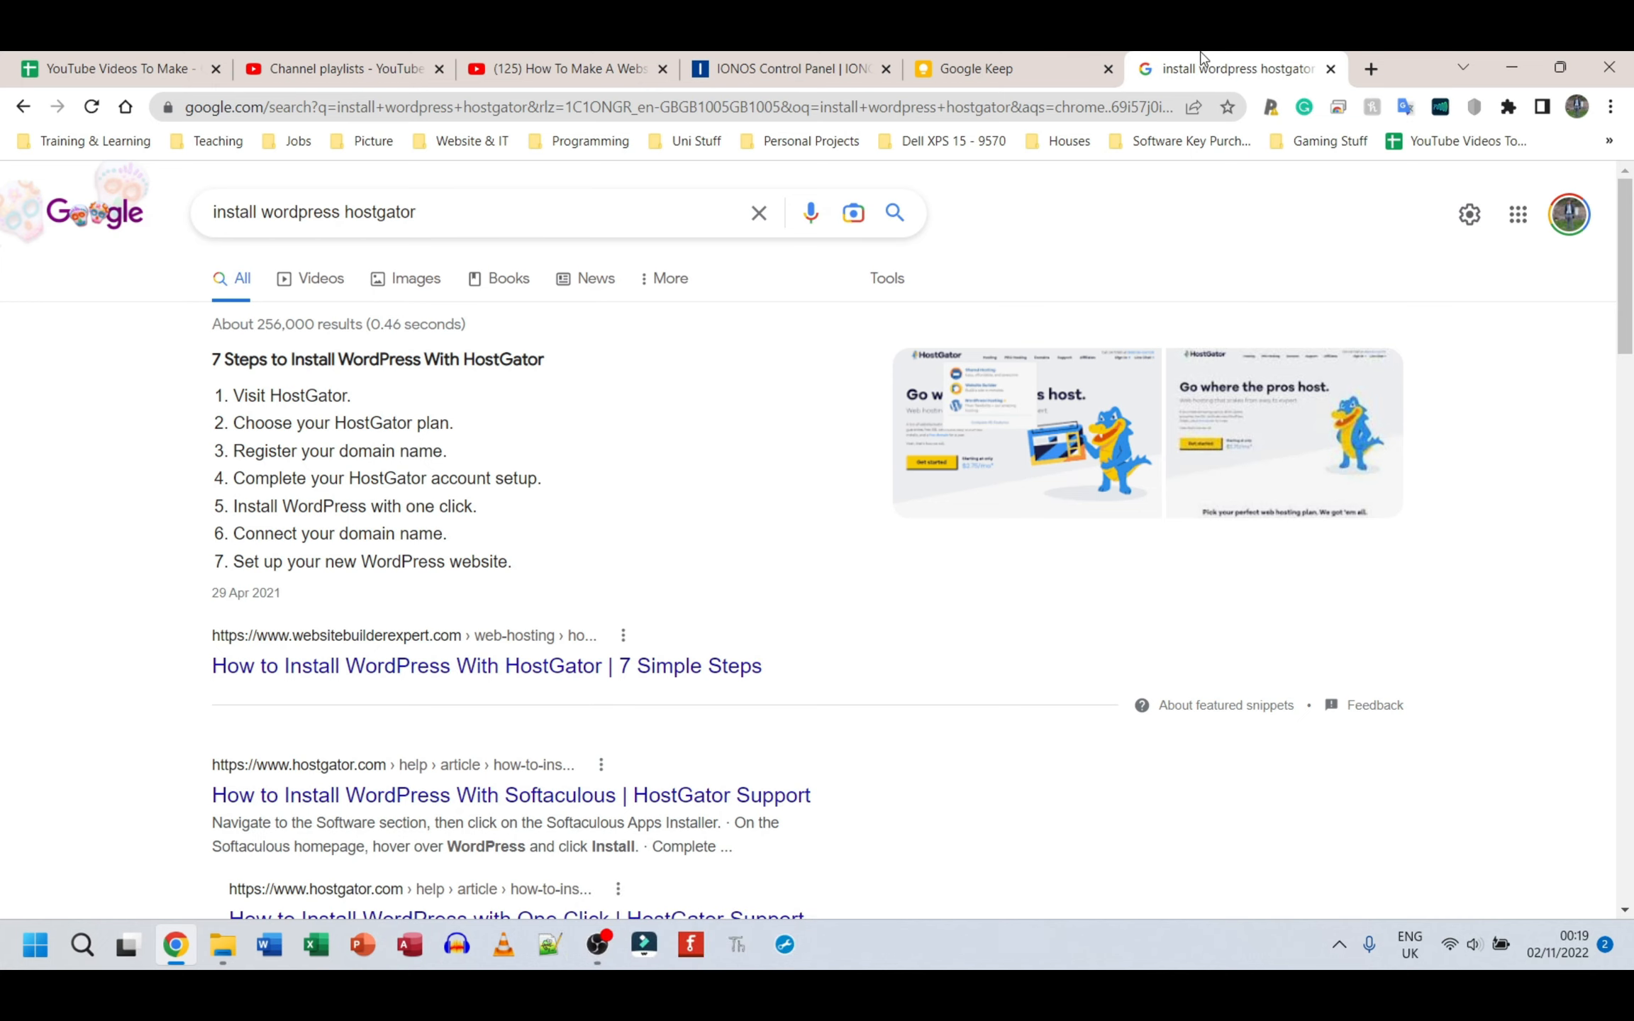
key(ctrl+w)
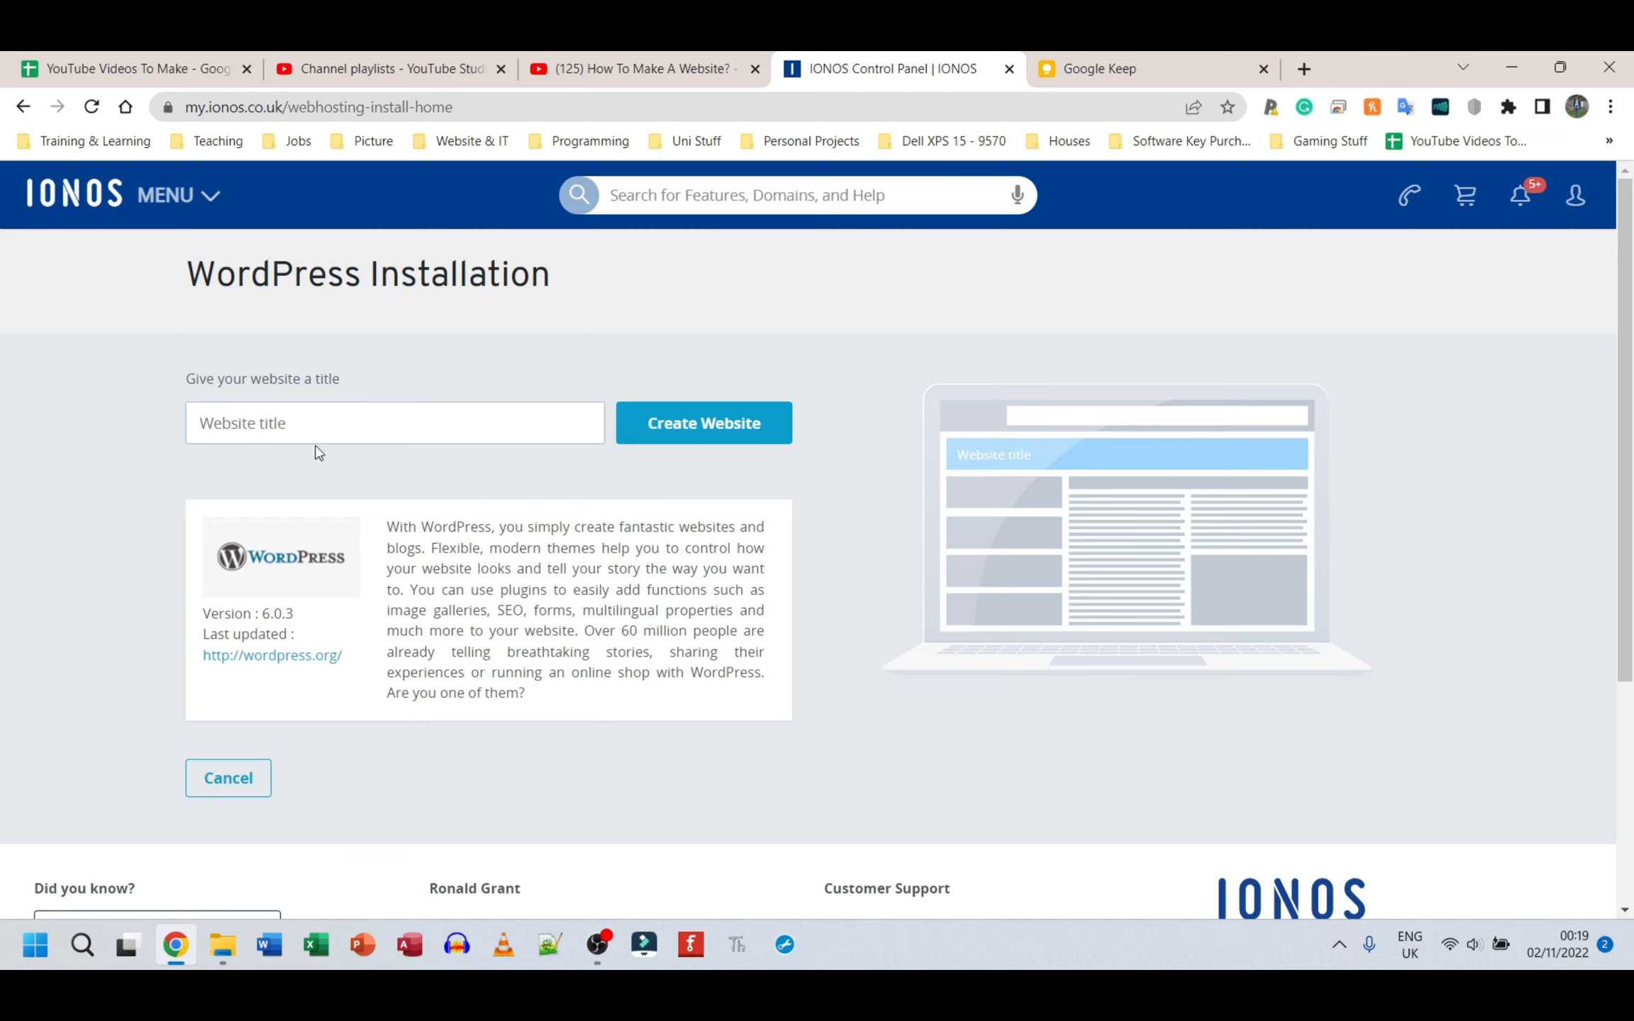
Step: Title the new WordPress website RonsTechHub and create it
click(310, 435)
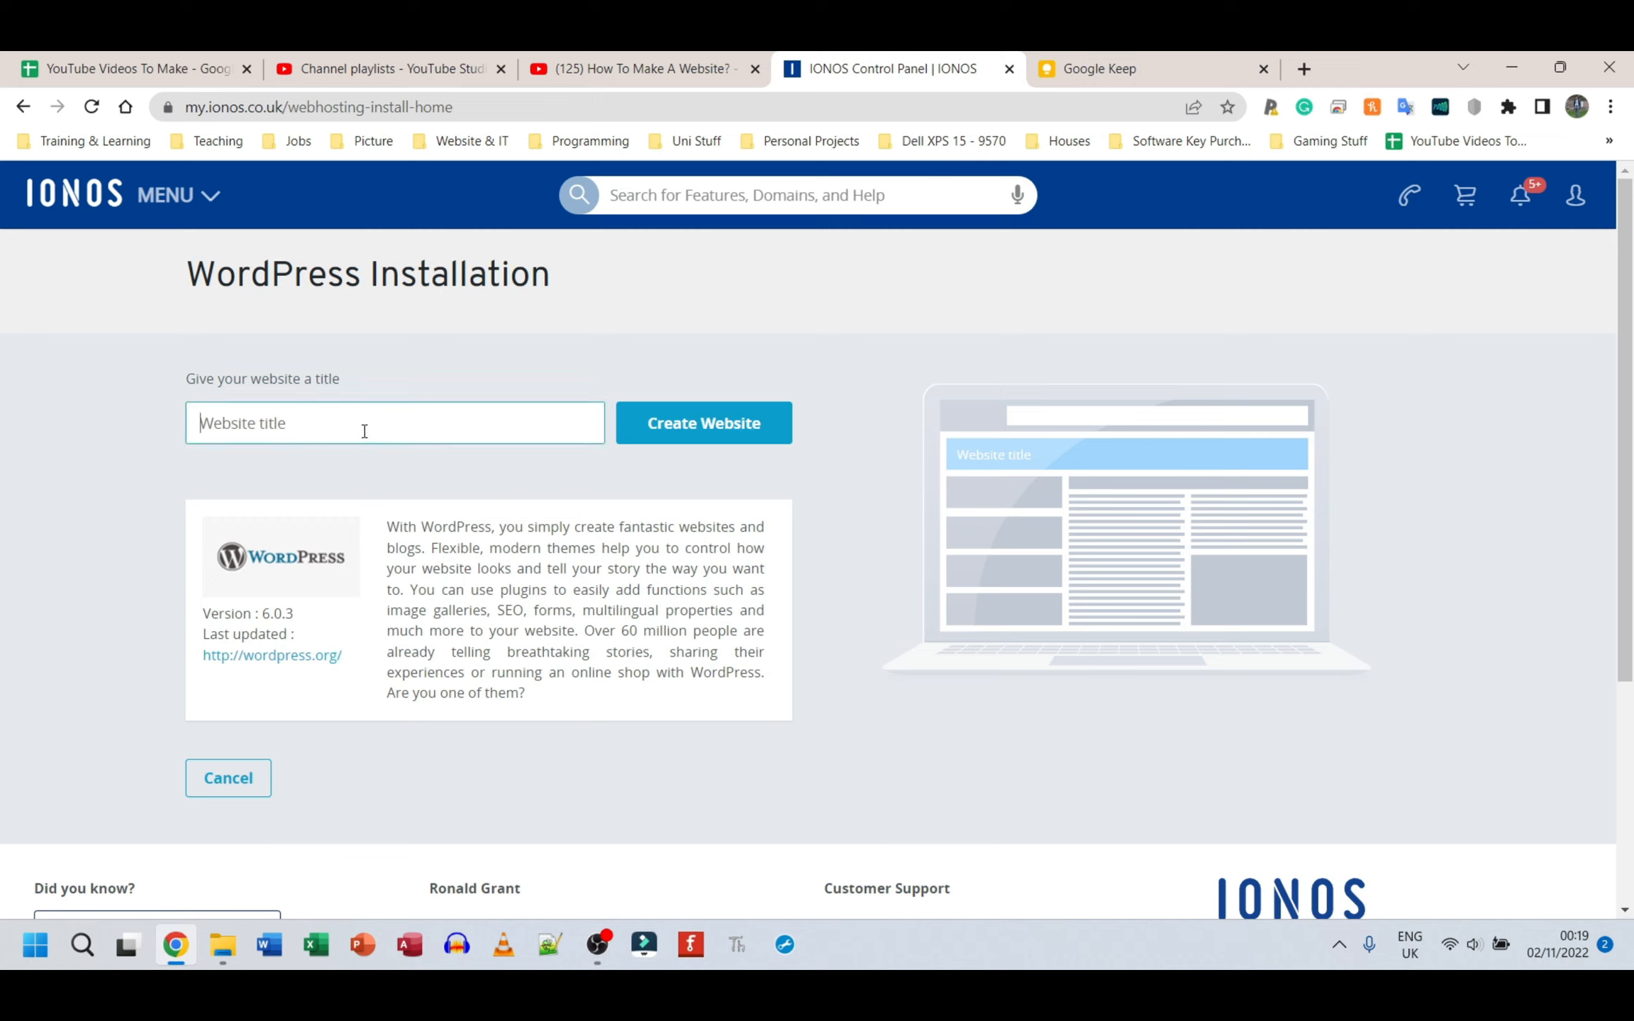
text(RonsTechHub)
drag(298, 424, 146, 435)
click(183, 482)
click(688, 424)
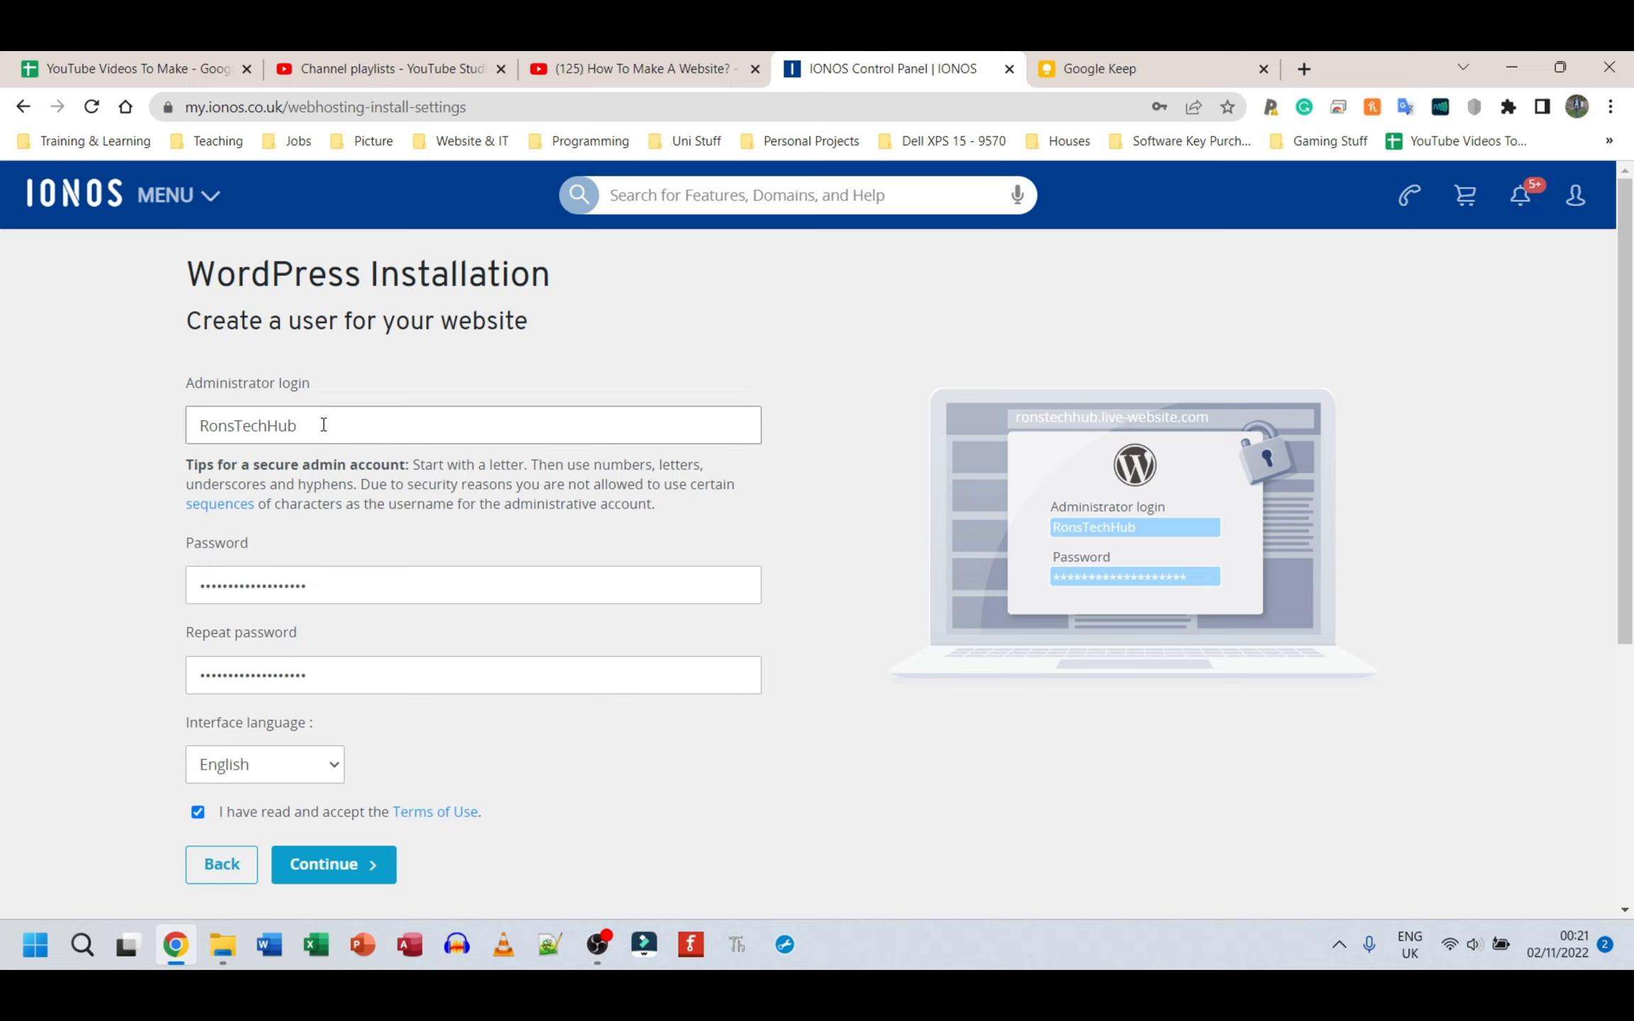
Step: Check the completed administrator user details, with English as the interface language and the terms accepted, and submit them
drag(317, 425, 180, 426)
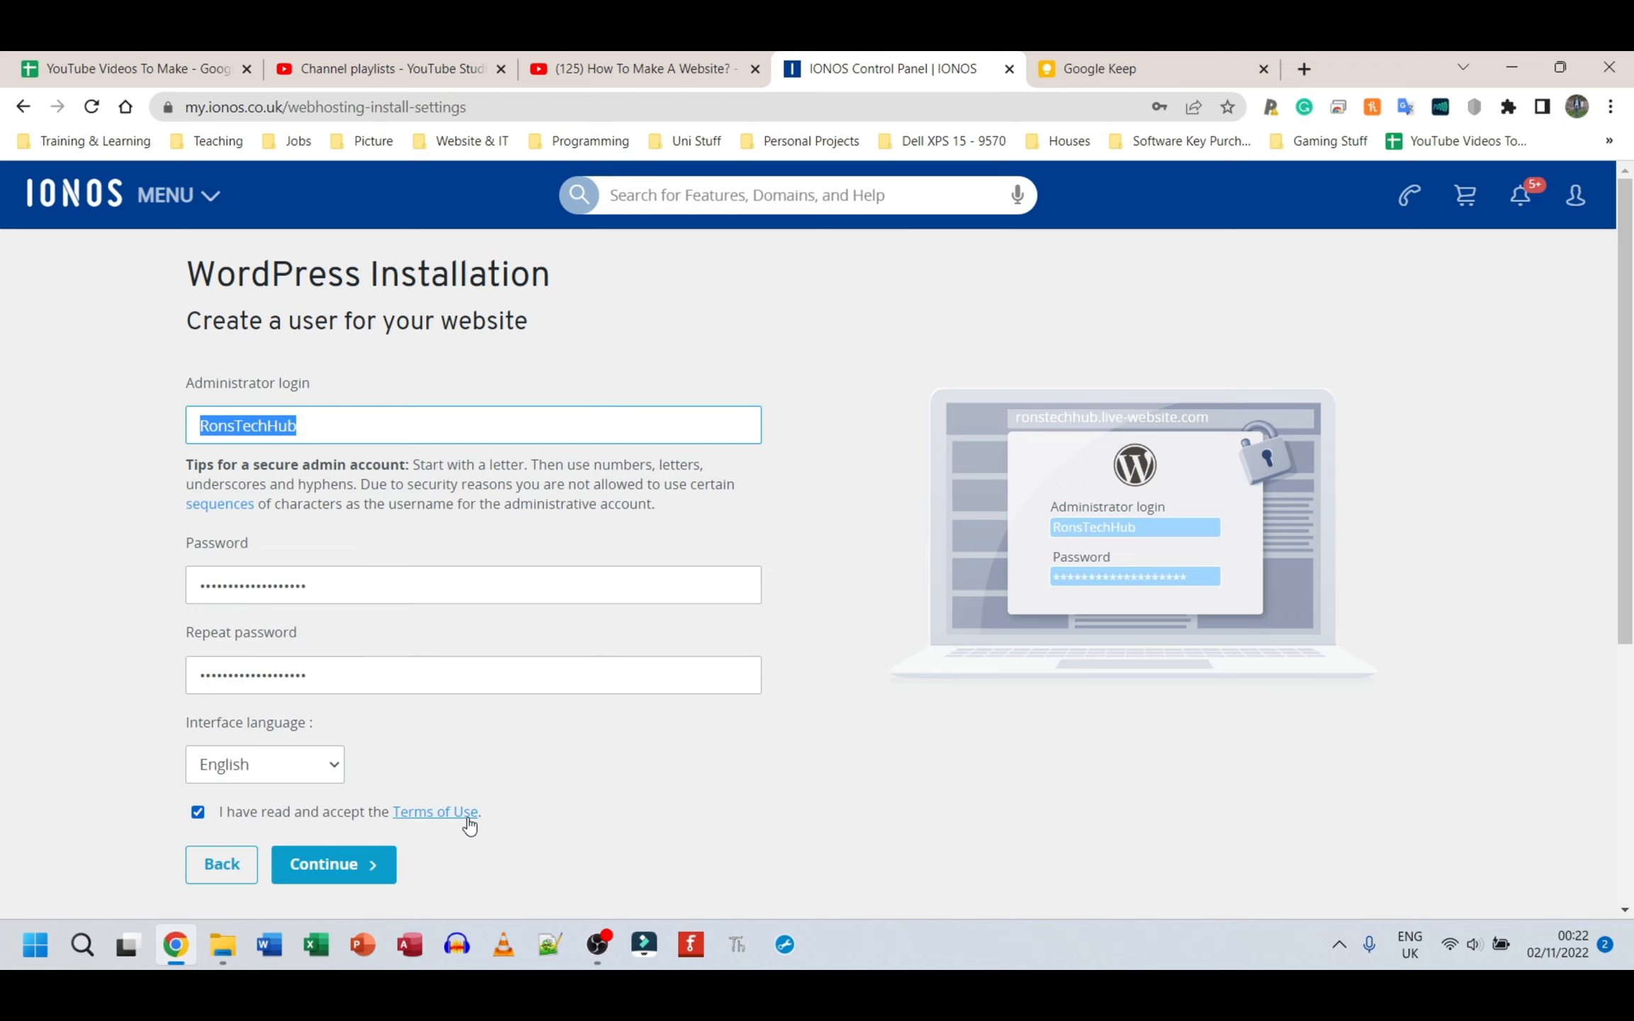
scroll(494, 764, down, 3)
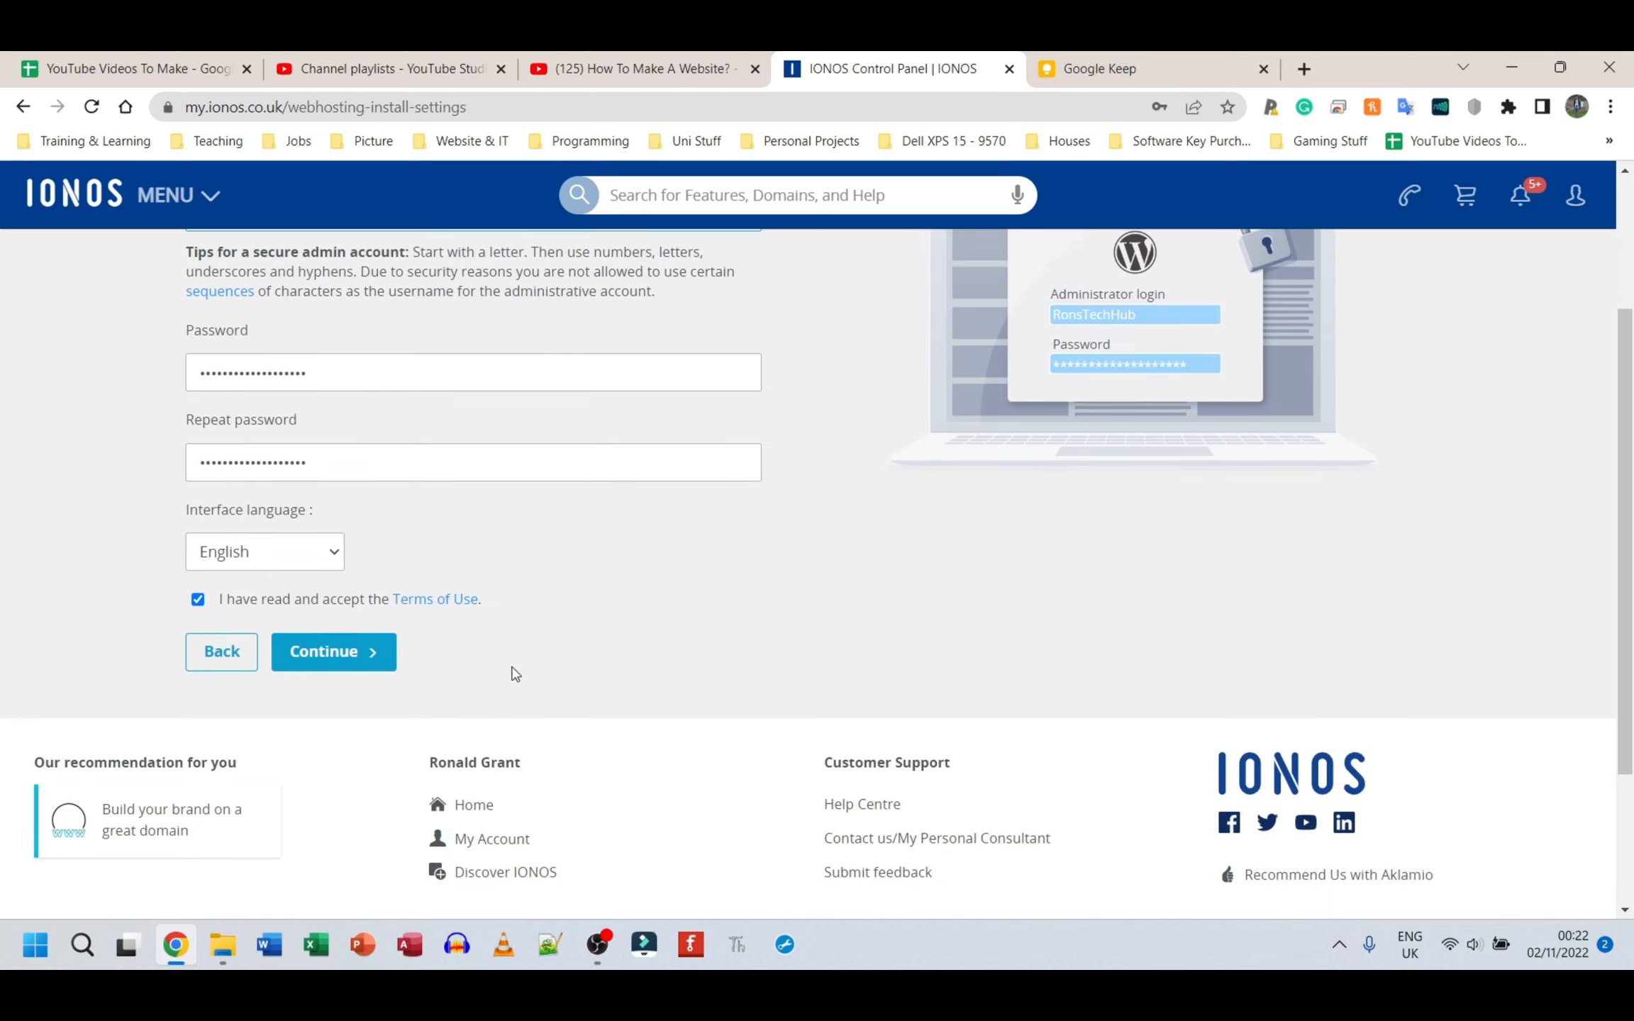
scroll(511, 671, up, 3)
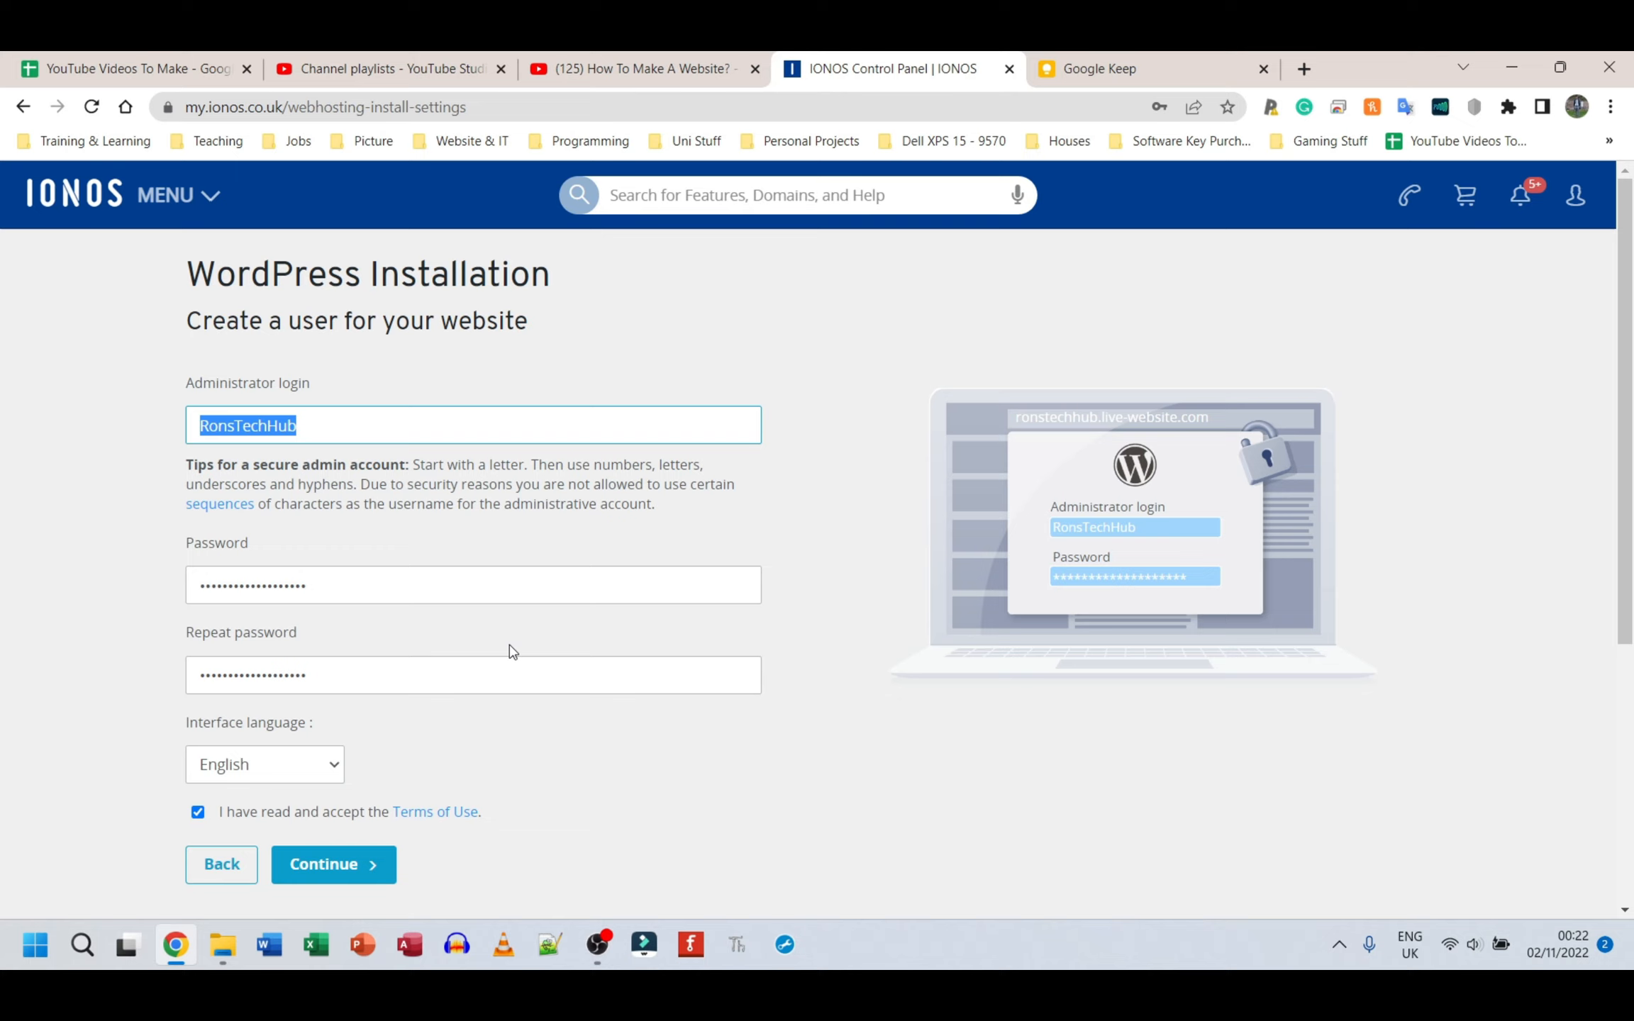
click(509, 737)
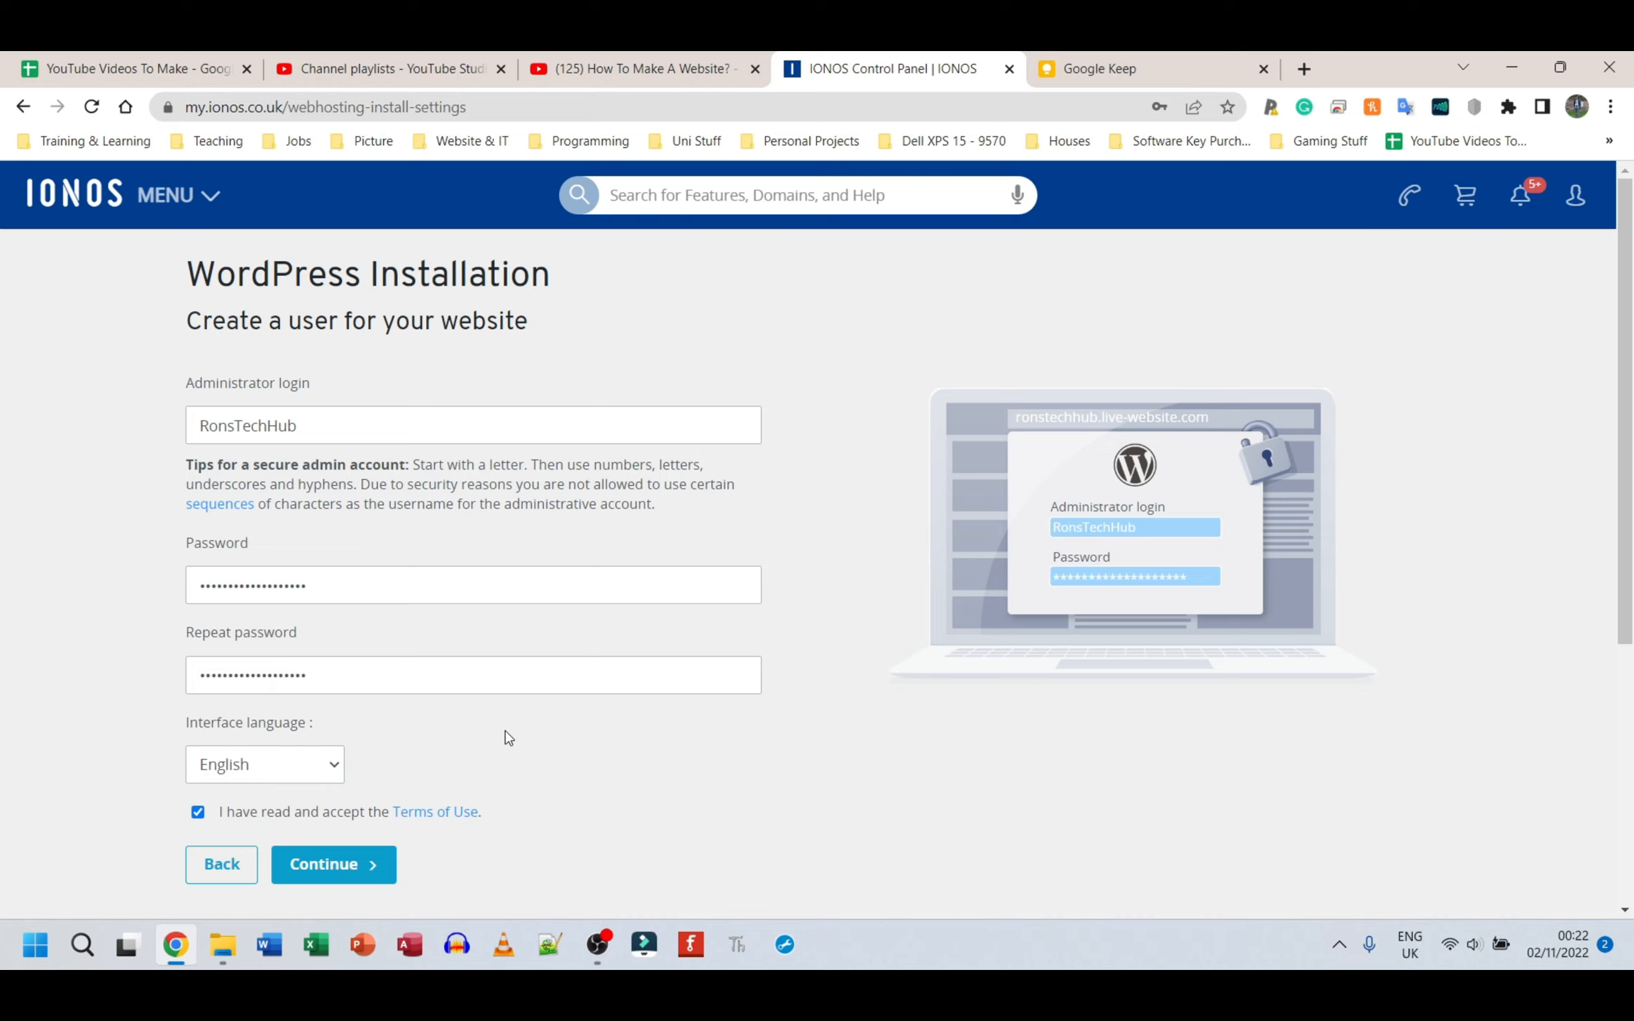
click(323, 863)
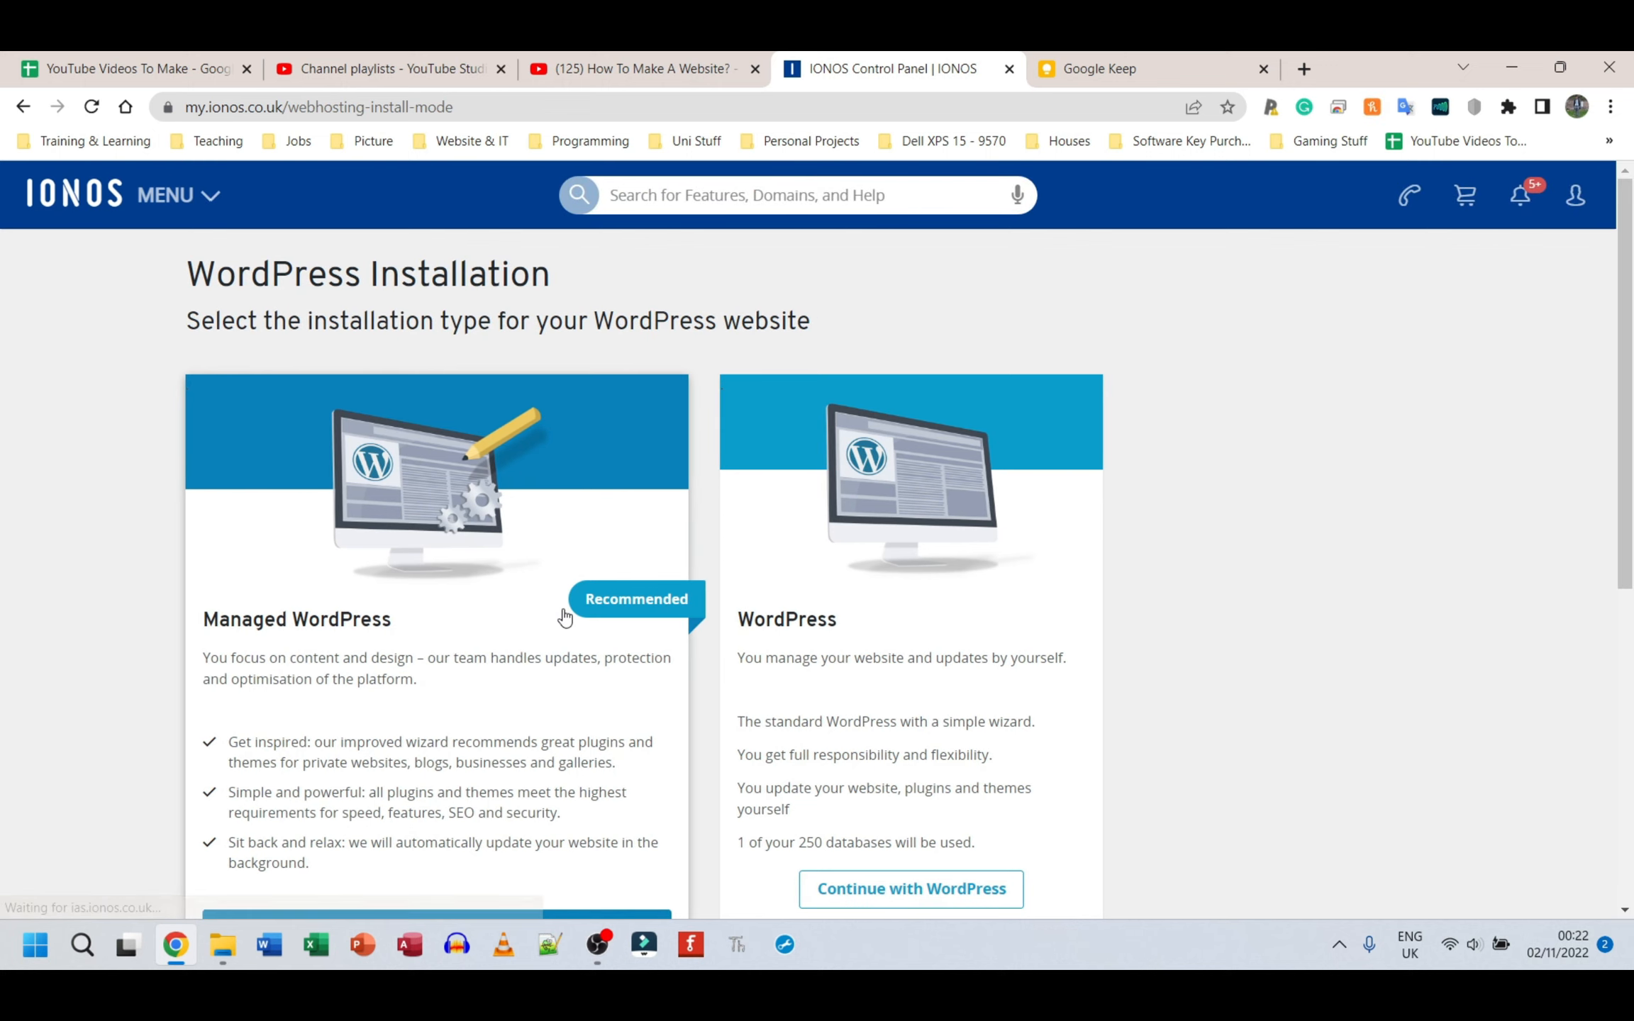
Step: Choose the standard self-managed WordPress installation and assign it the domain ronstechhub.com
scroll(565, 617, down, 1)
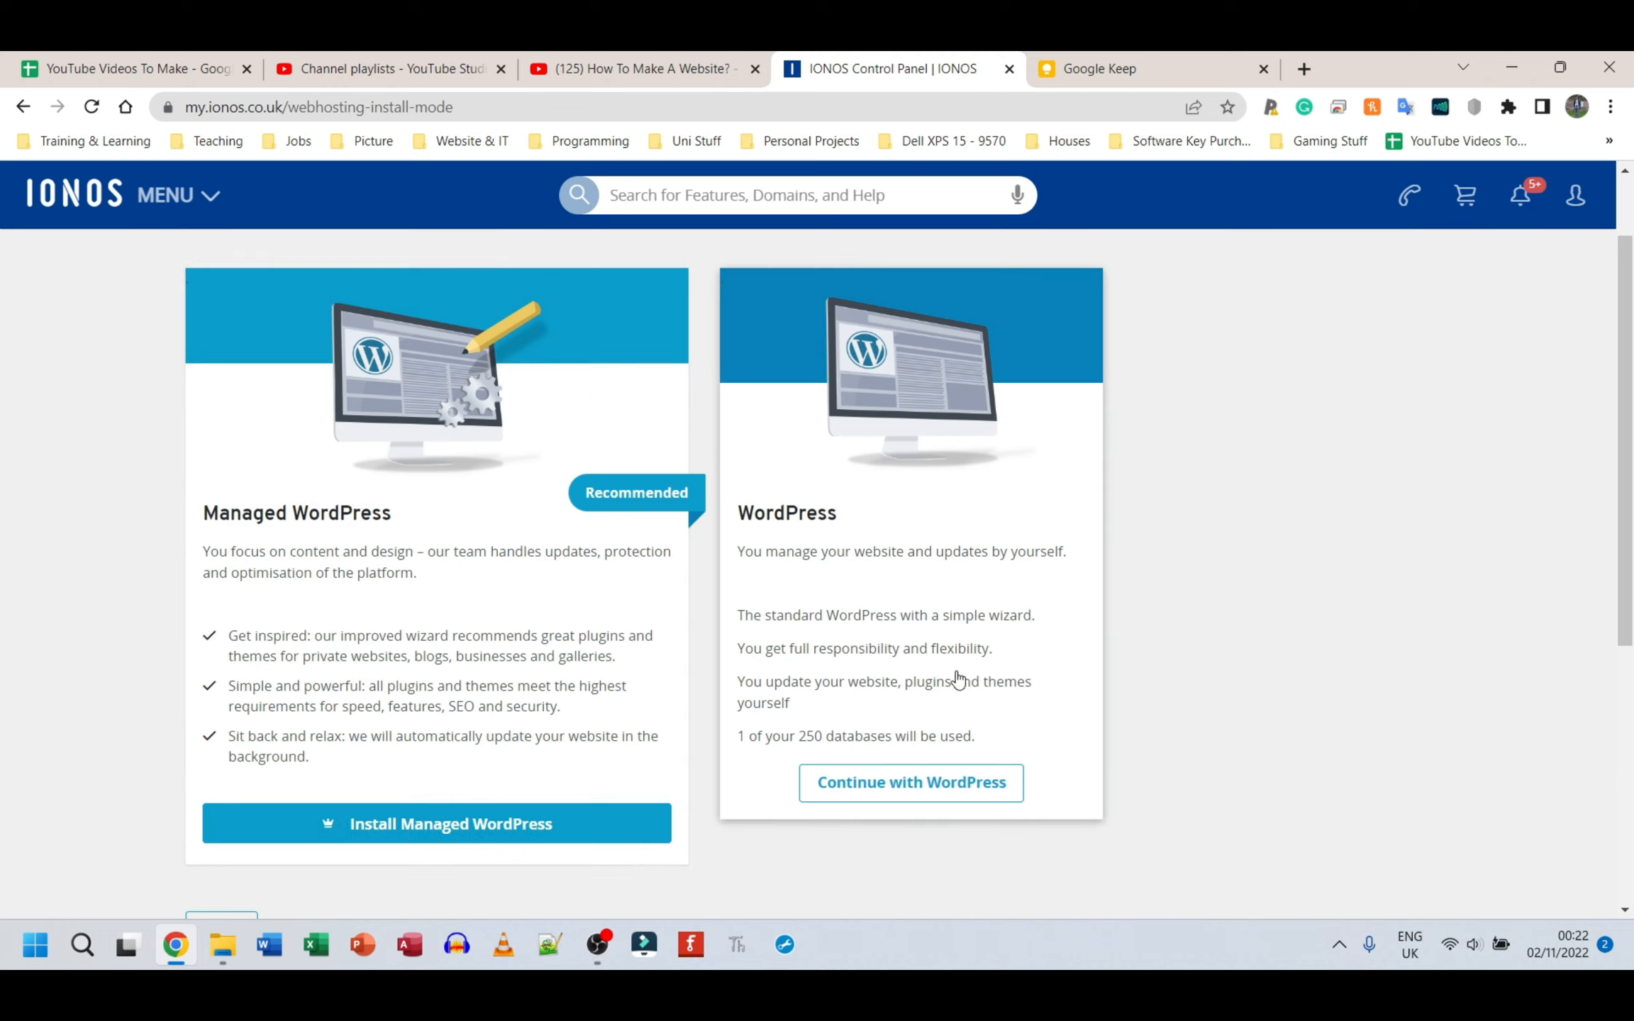
click(902, 788)
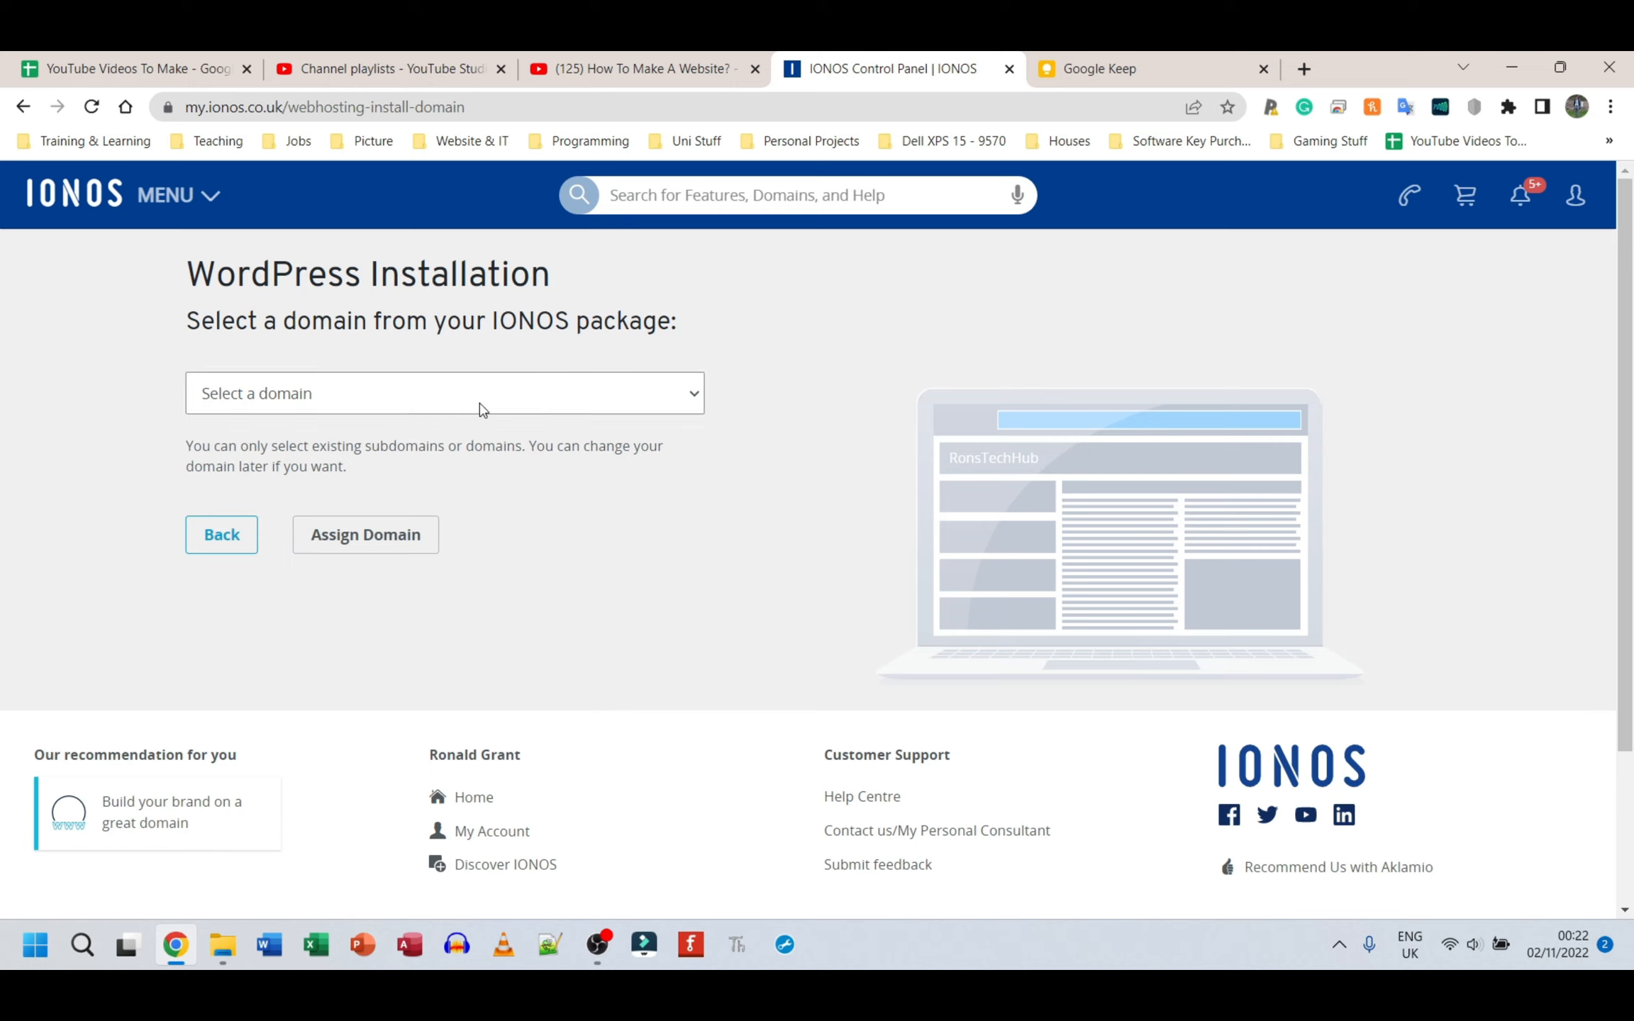
click(451, 409)
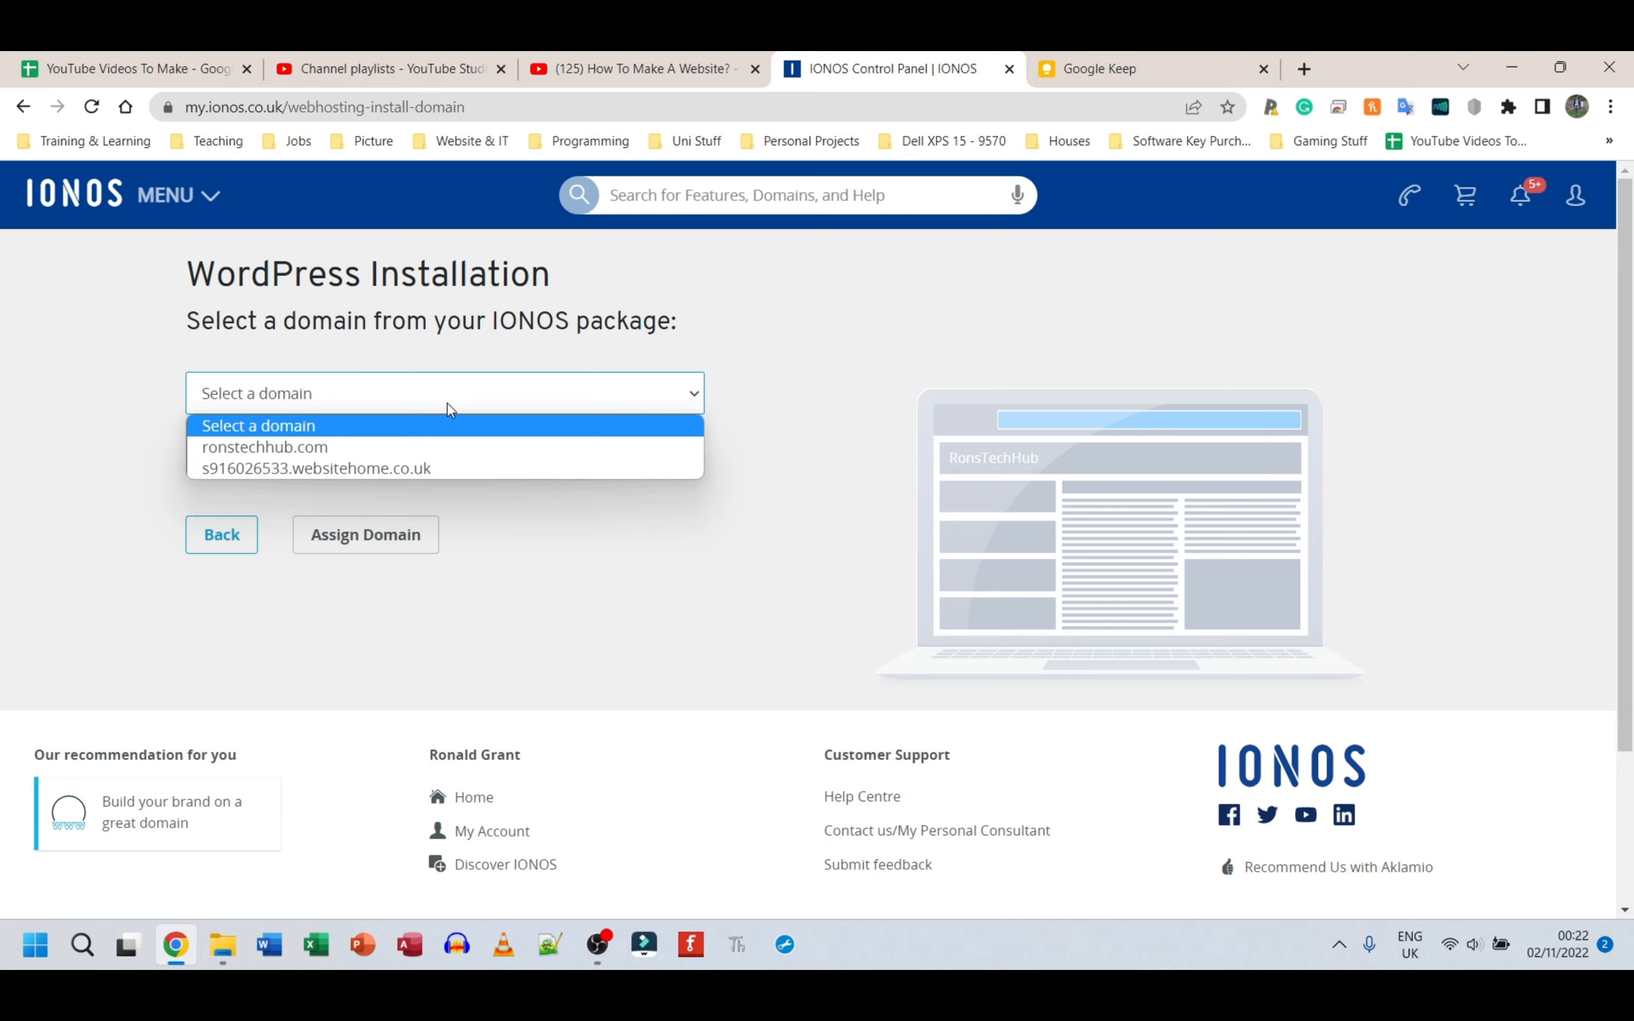
click(450, 401)
click(485, 405)
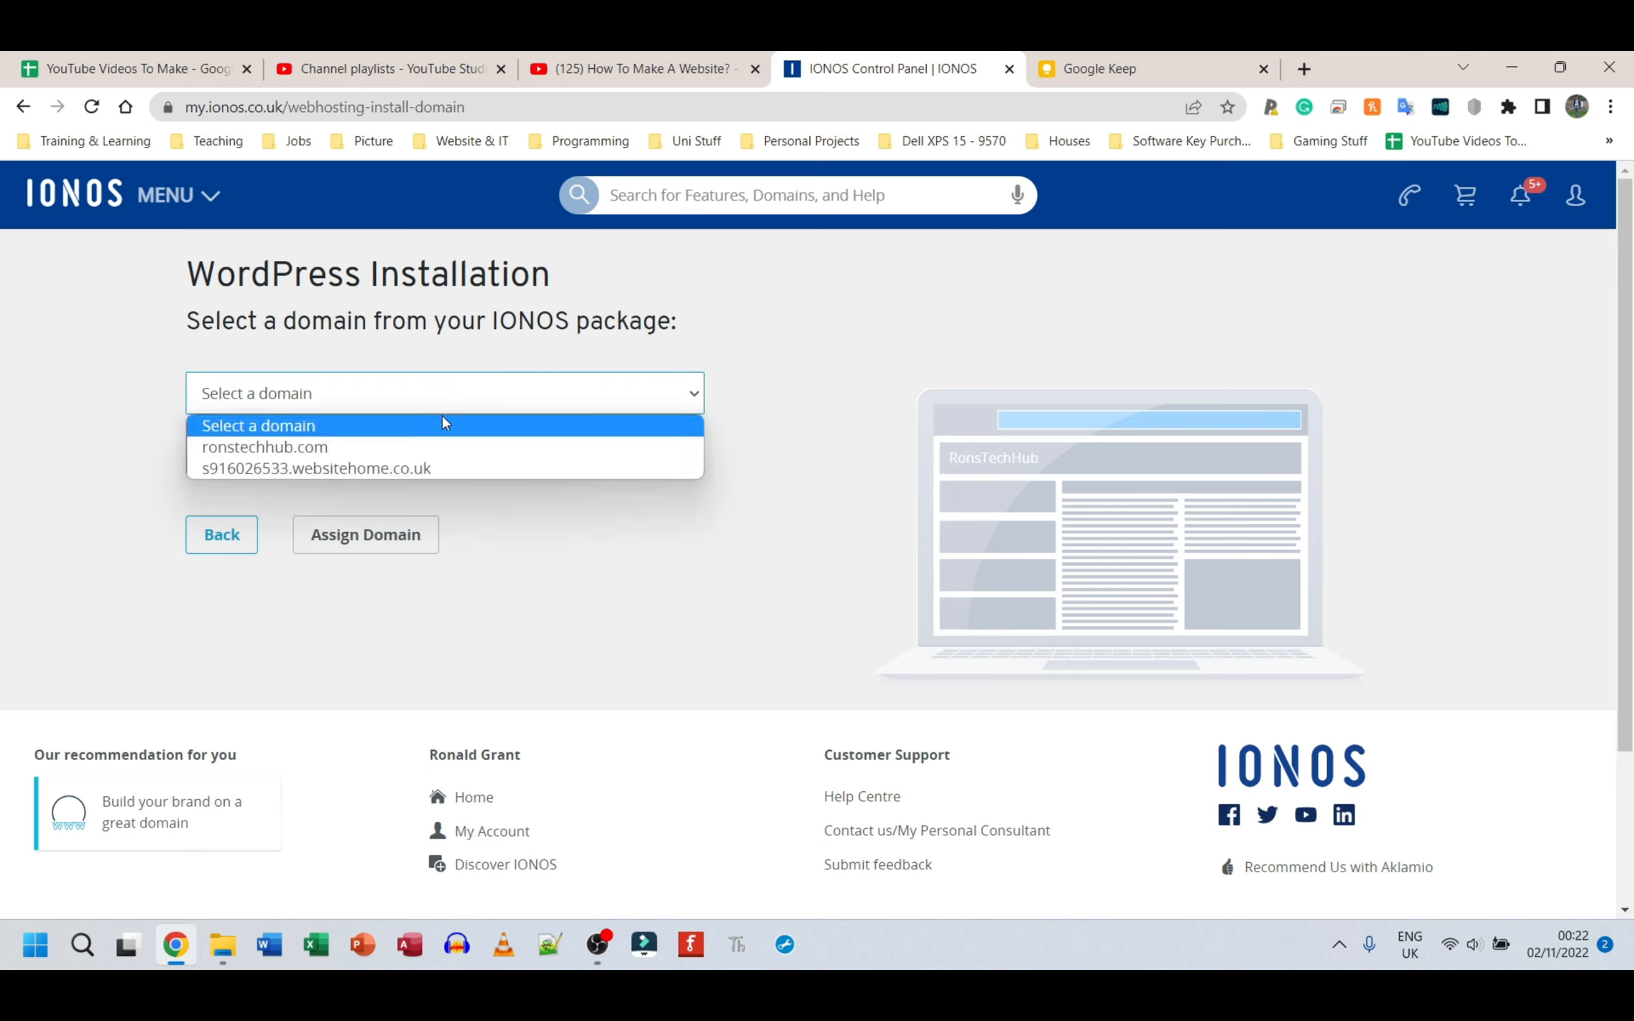
click(401, 448)
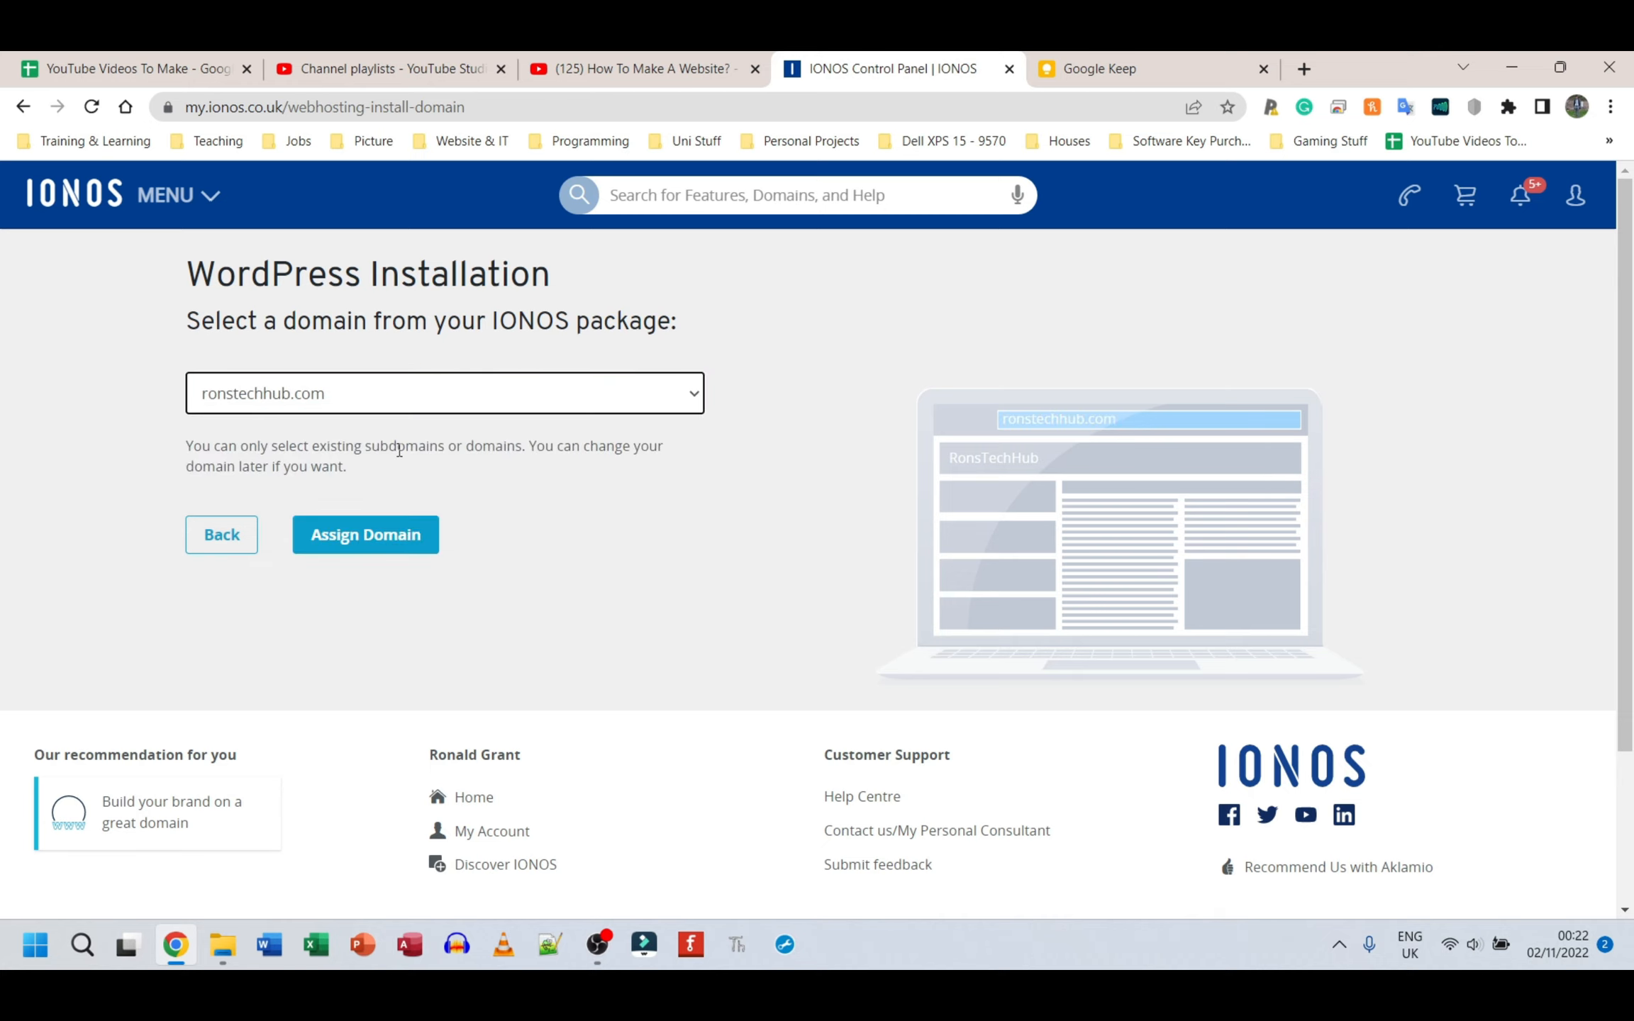
click(372, 546)
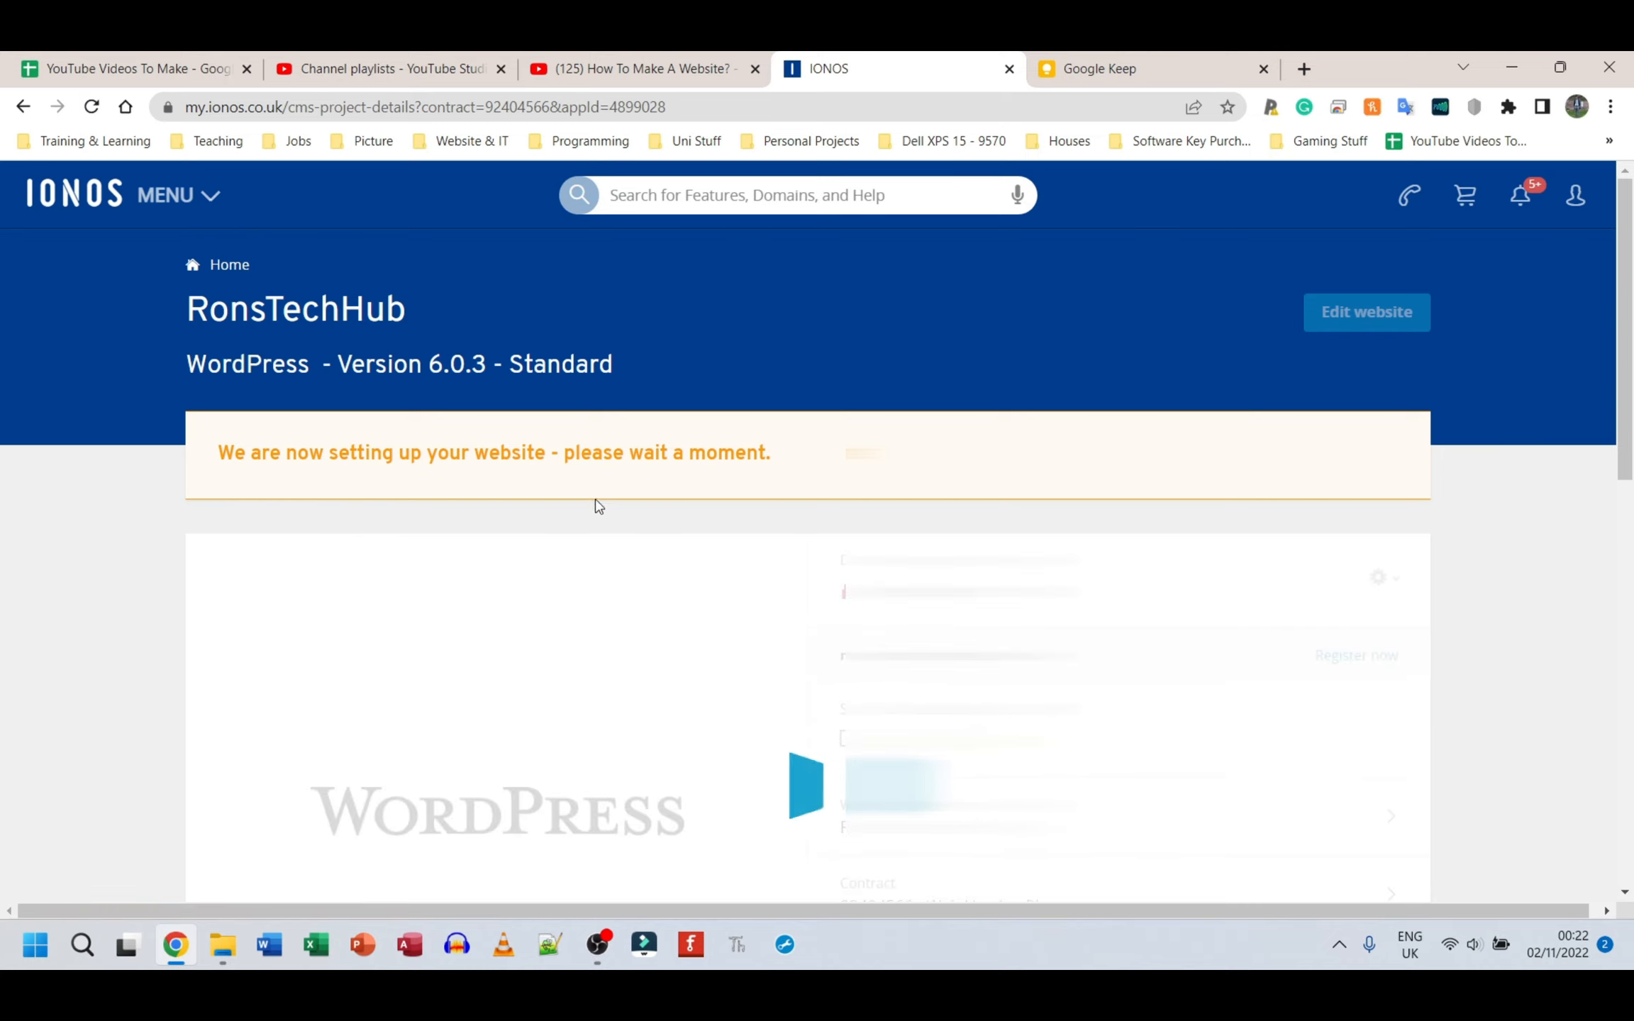
Step: Review the RonsTechHub project page and the live ronstechhub.com site's homepage from header to footer
scroll(594, 507, down, 3)
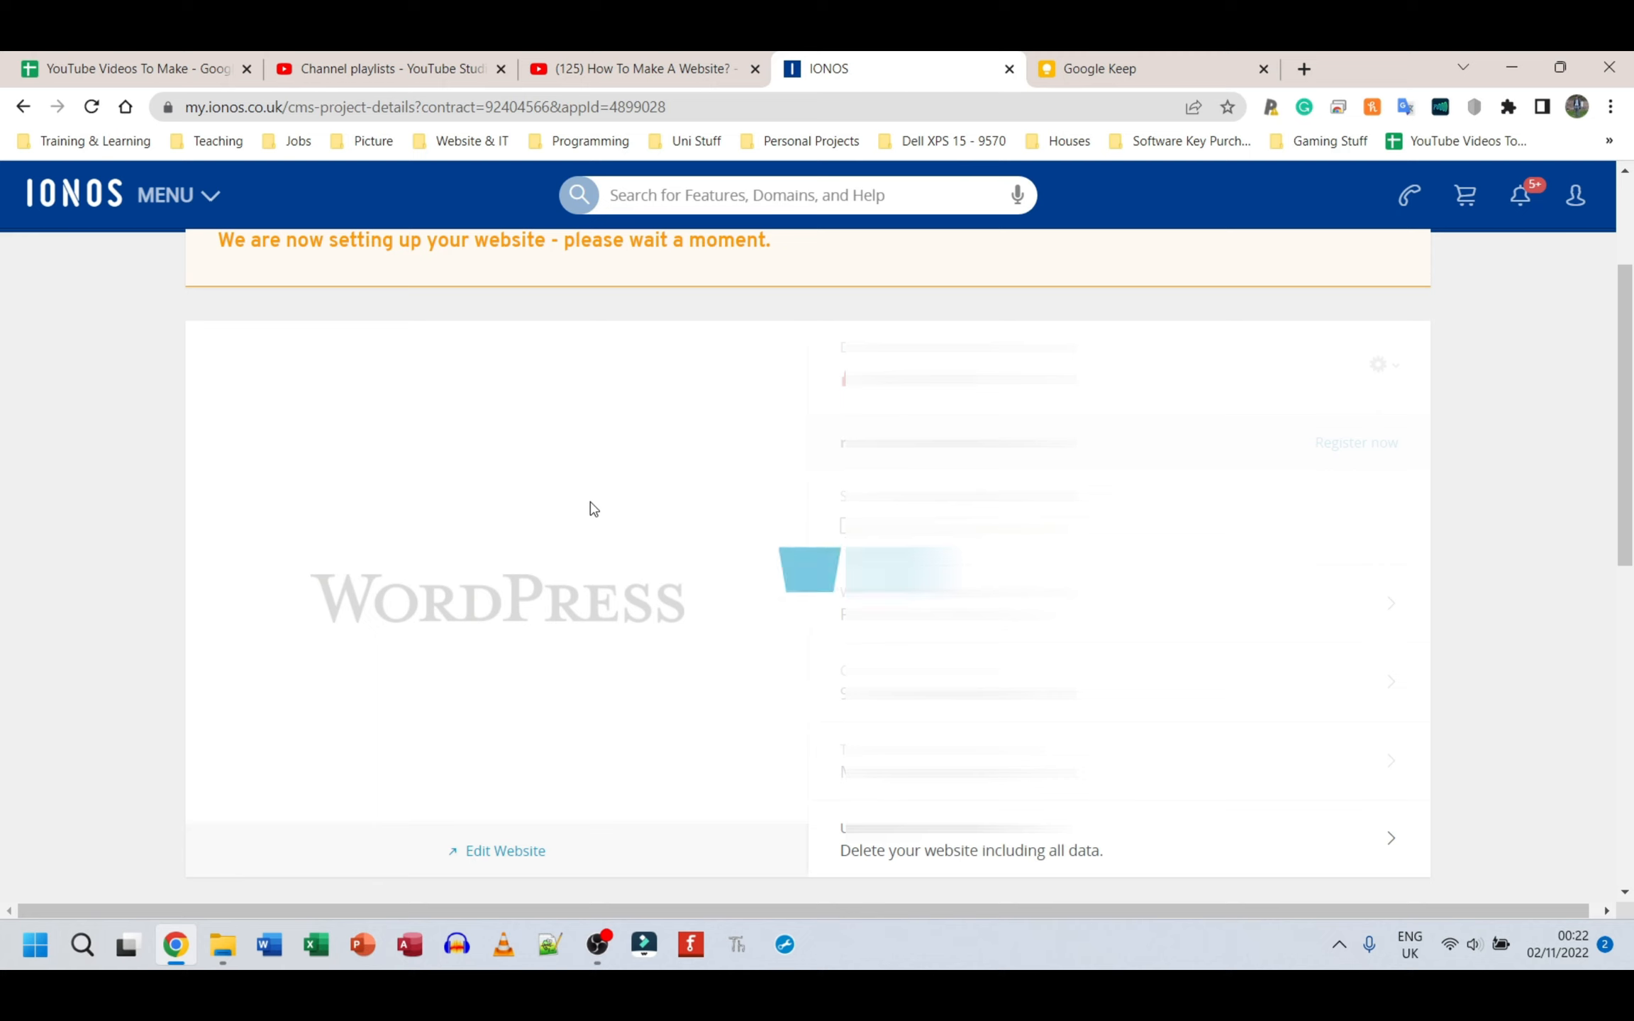
key(ctrl+minus)
key(ctrl+minus)
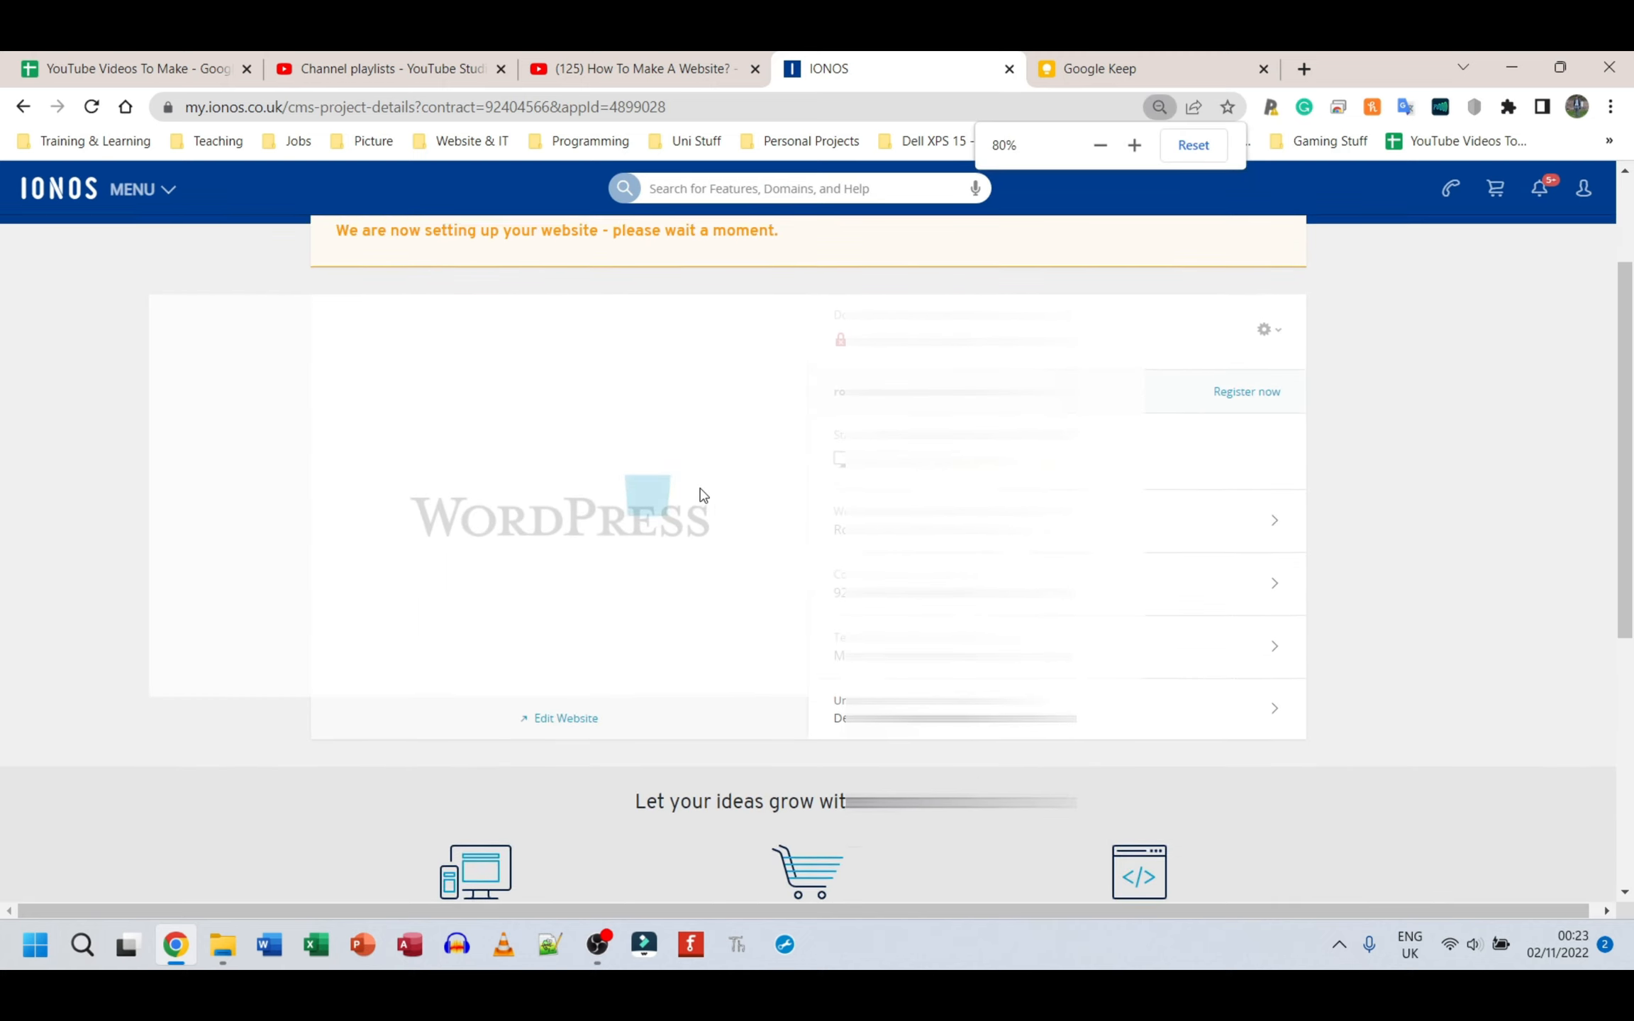
scroll(700, 492, up, 2)
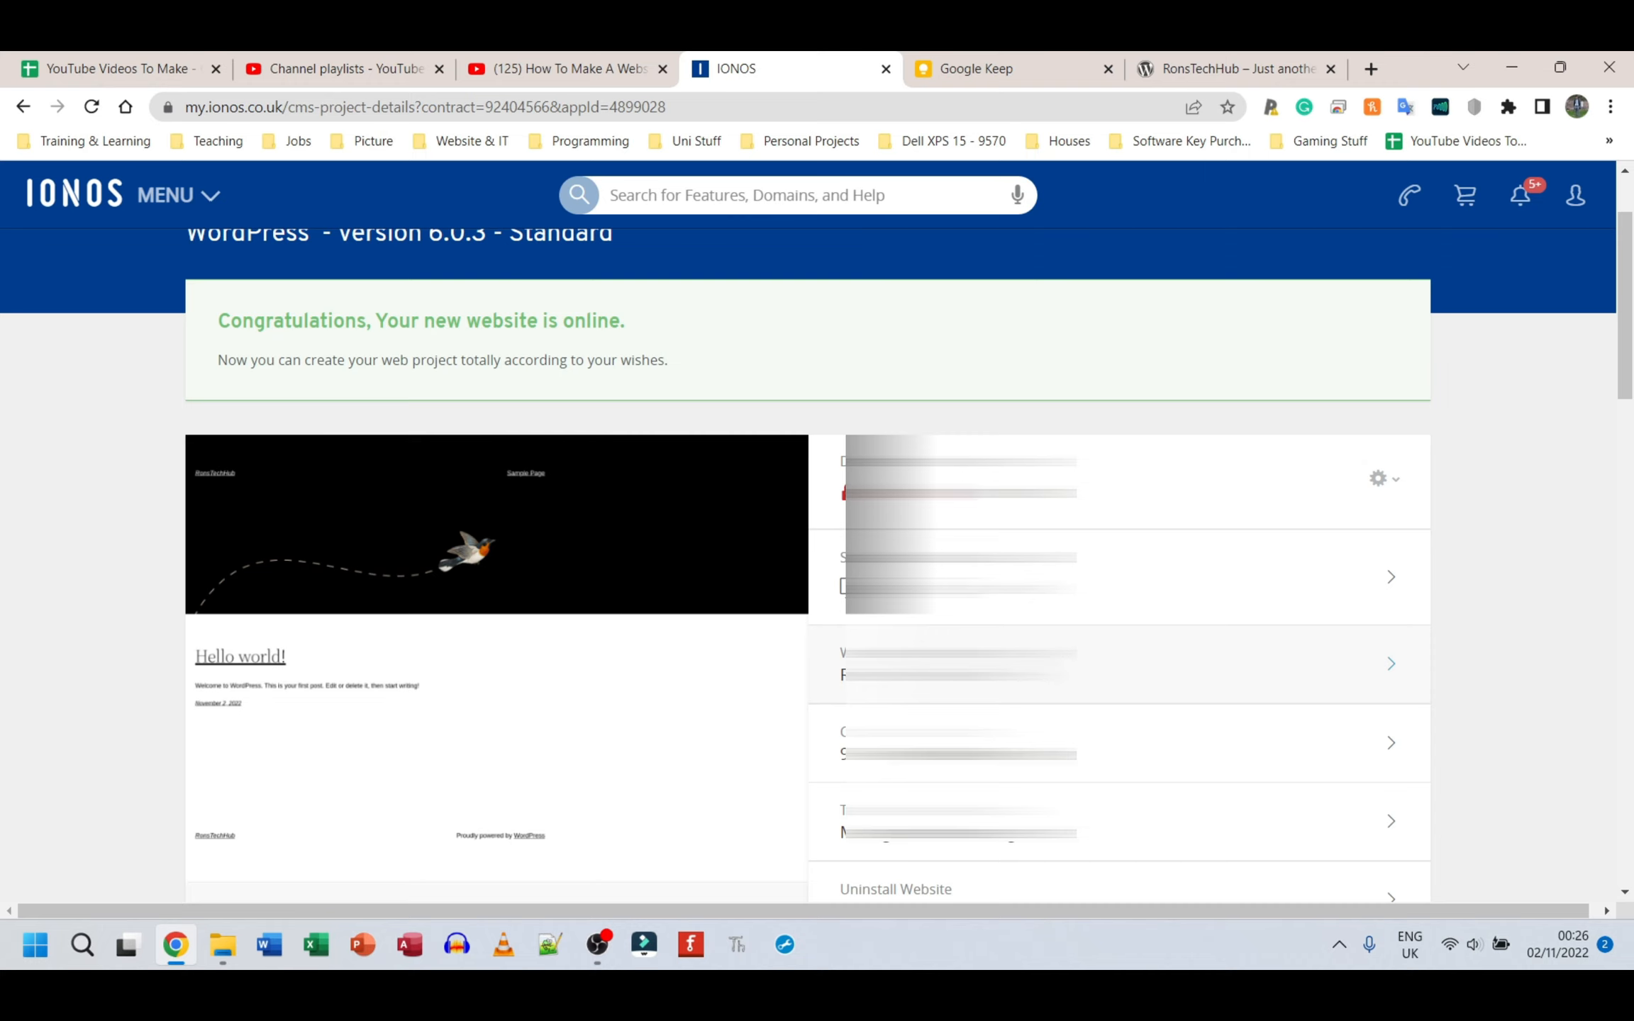
scroll(817, 565, down, 2)
scroll(817, 565, up, 2)
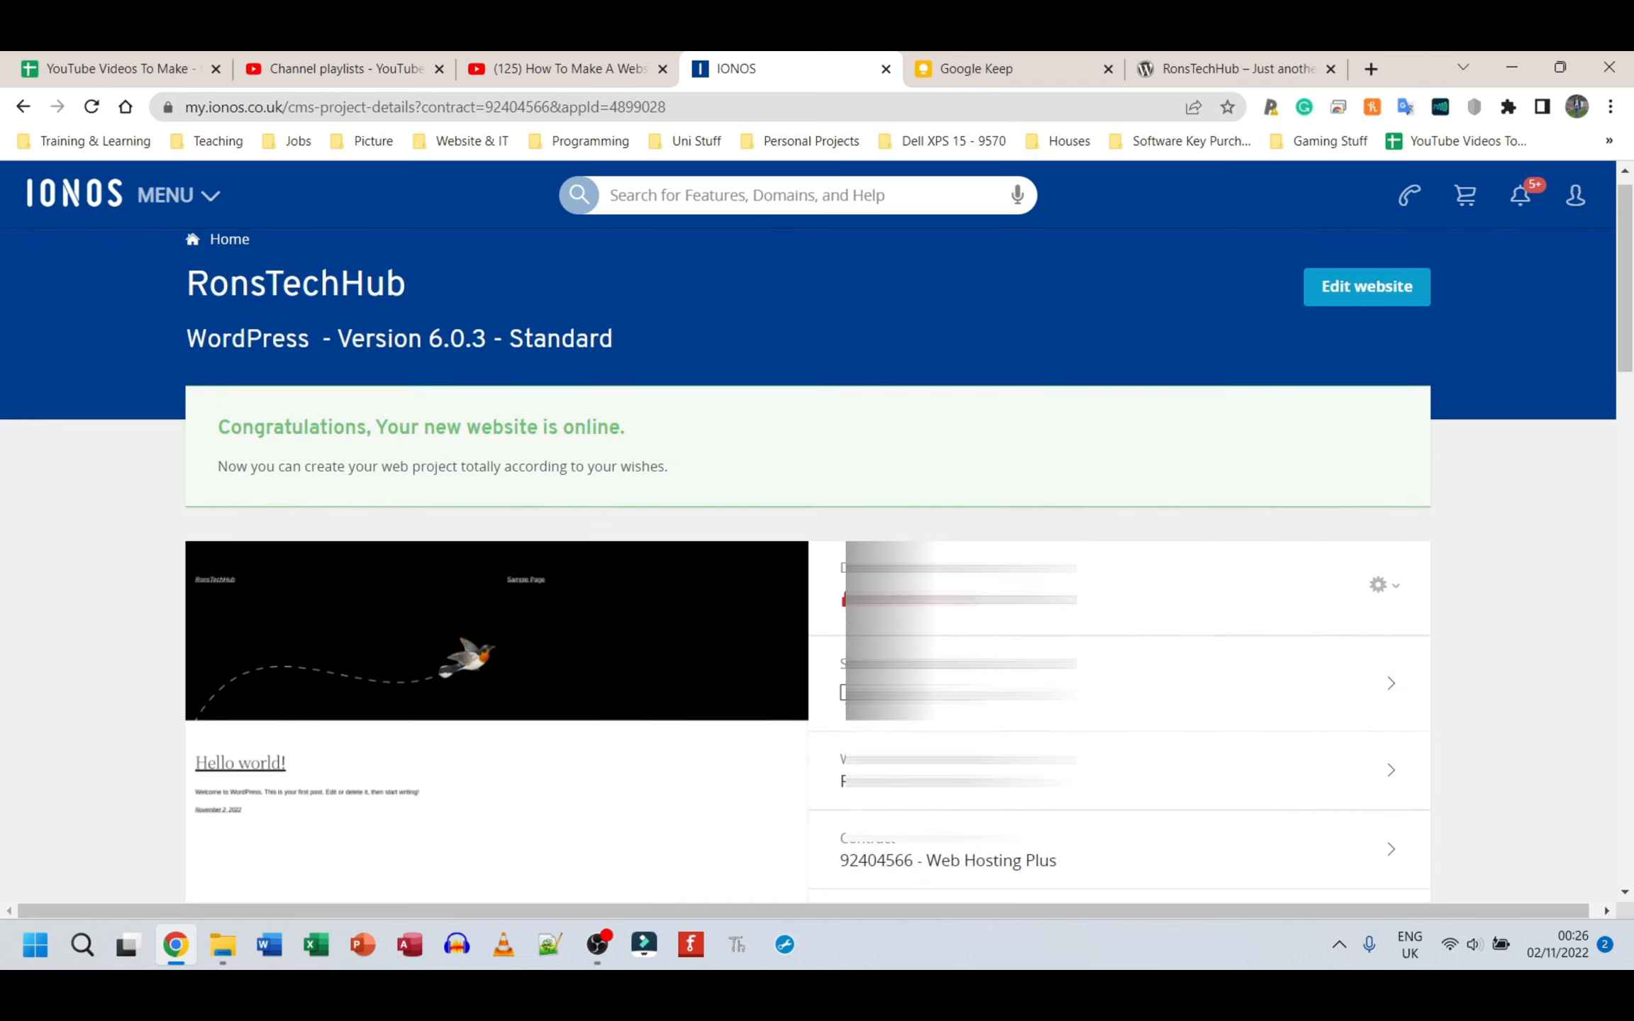
click(1183, 64)
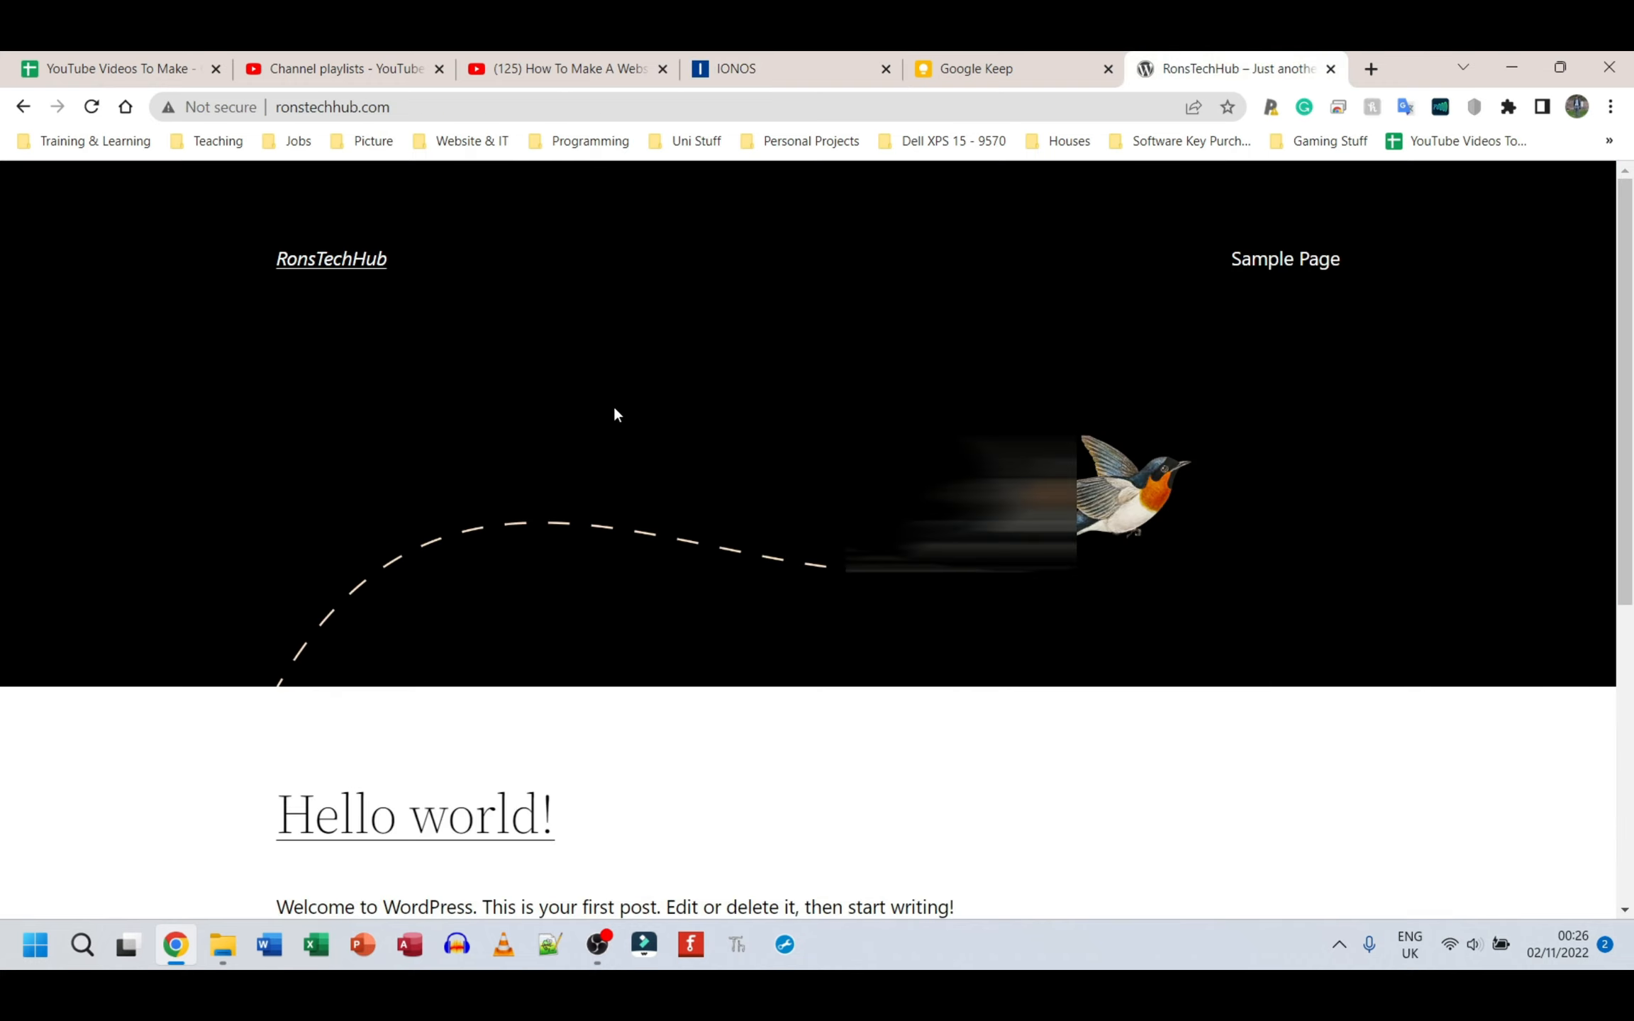
scroll(721, 466, down, 5)
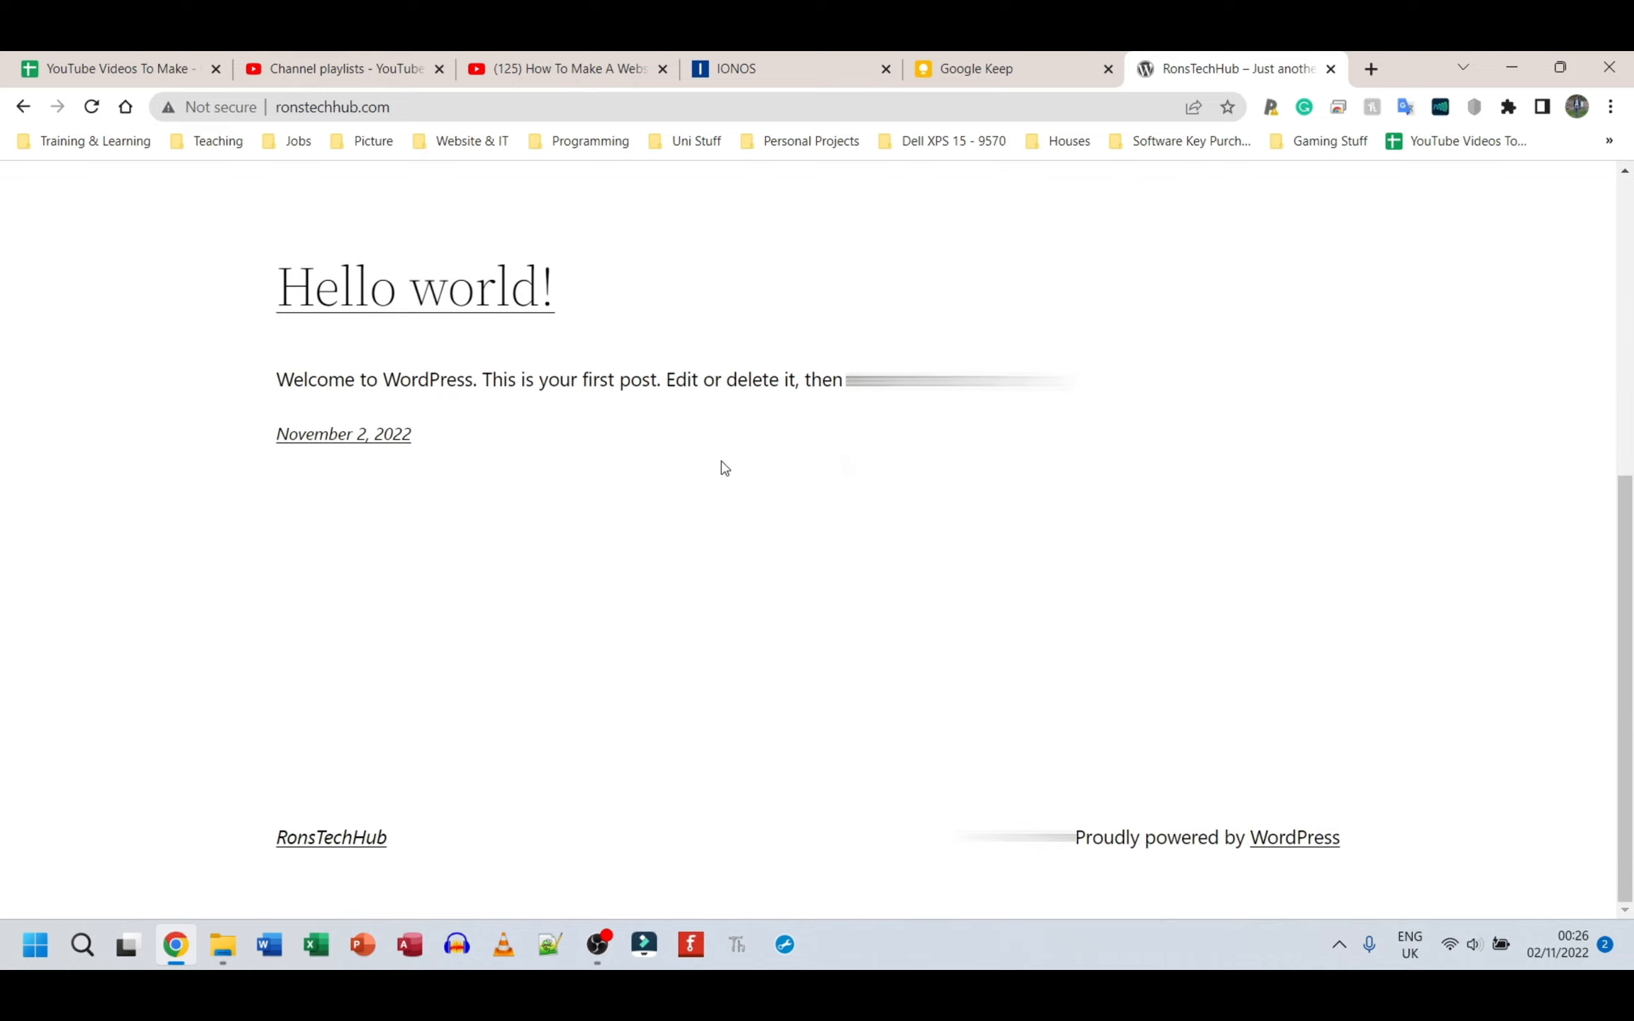
scroll(721, 467, up, 1)
scroll(723, 466, down, 2)
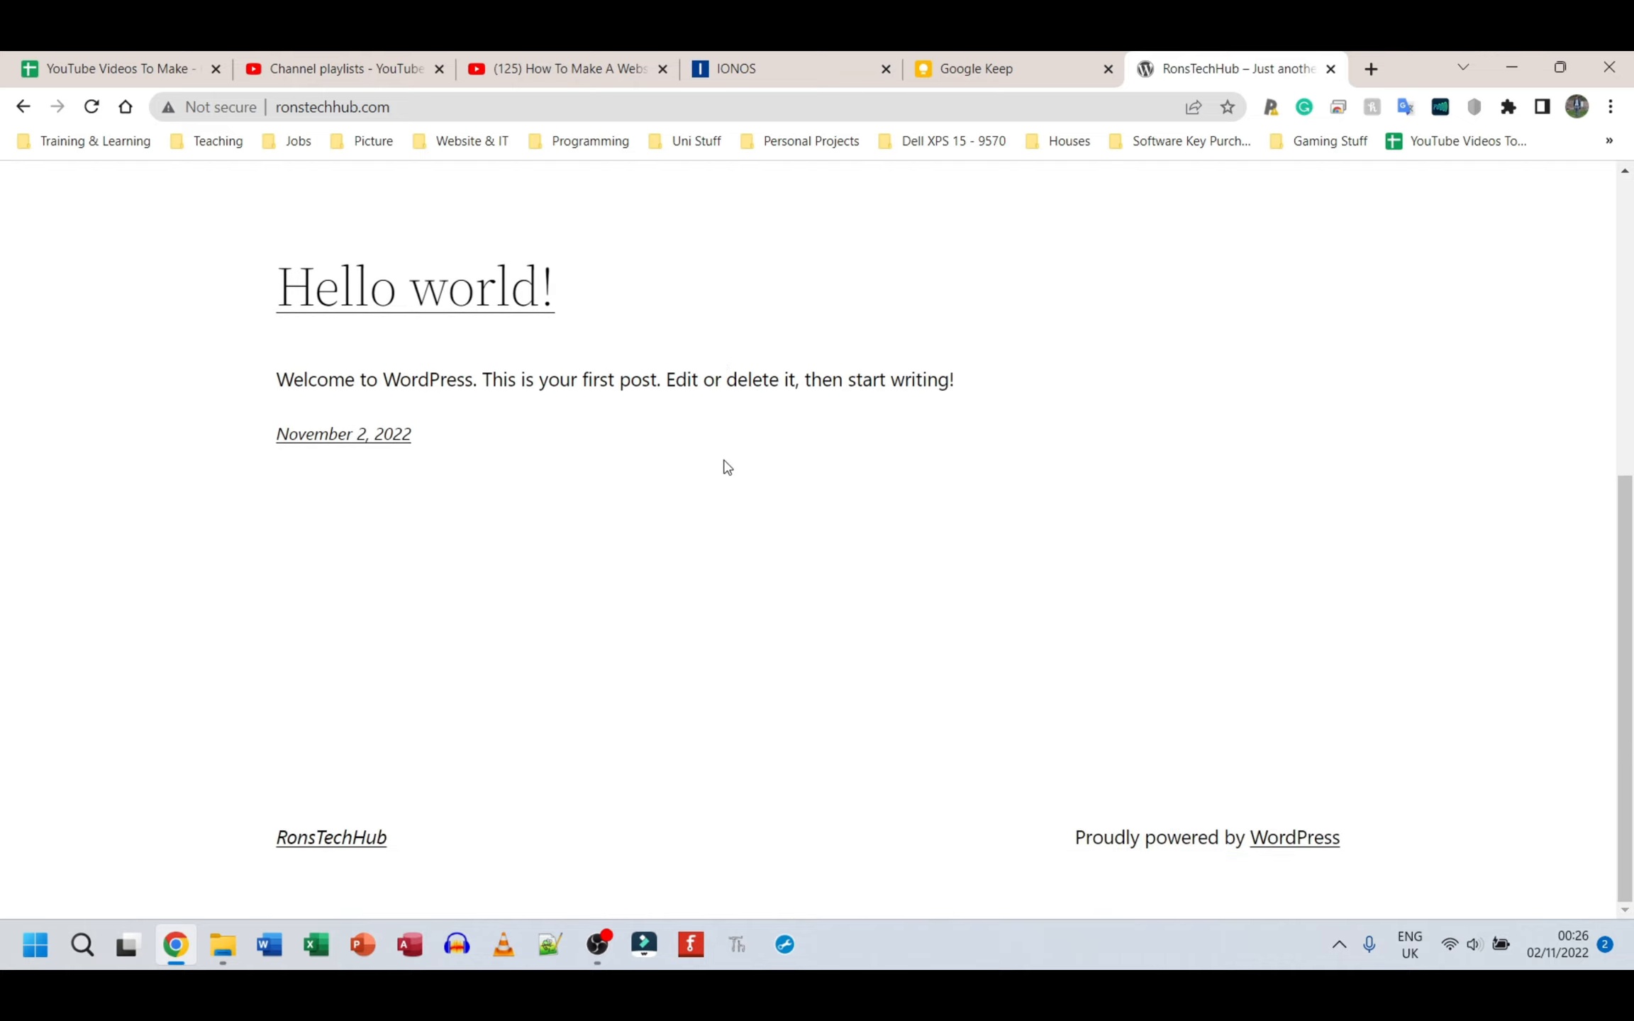
scroll(724, 467, up, 5)
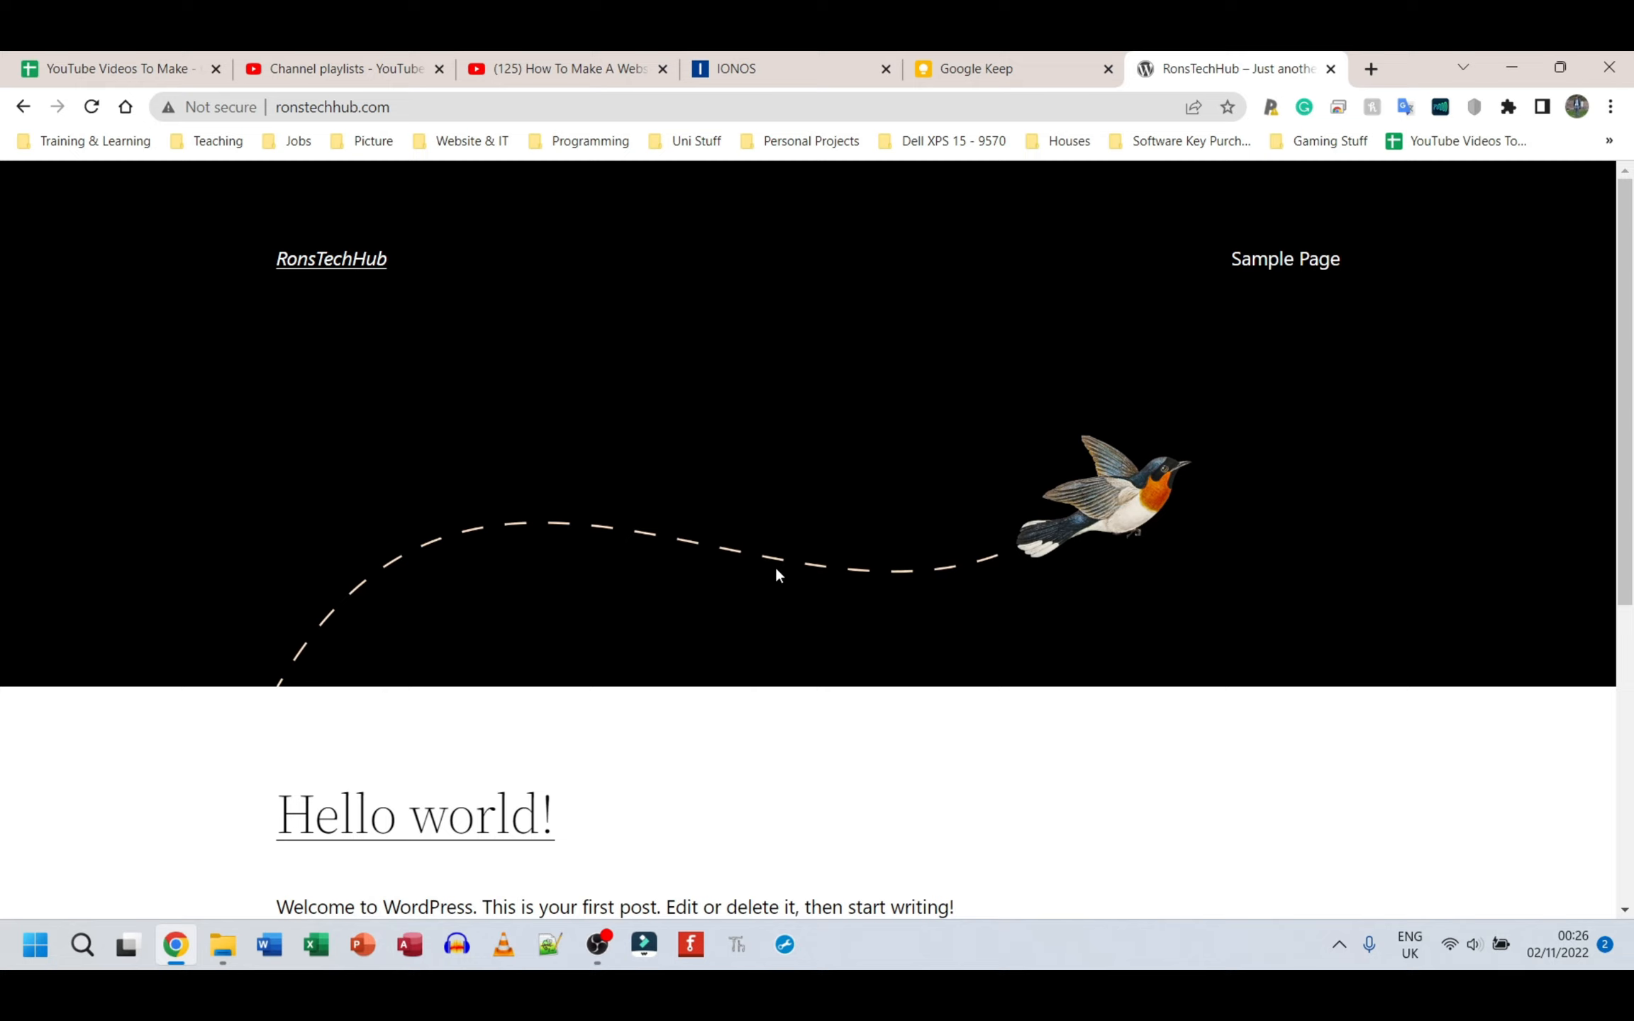